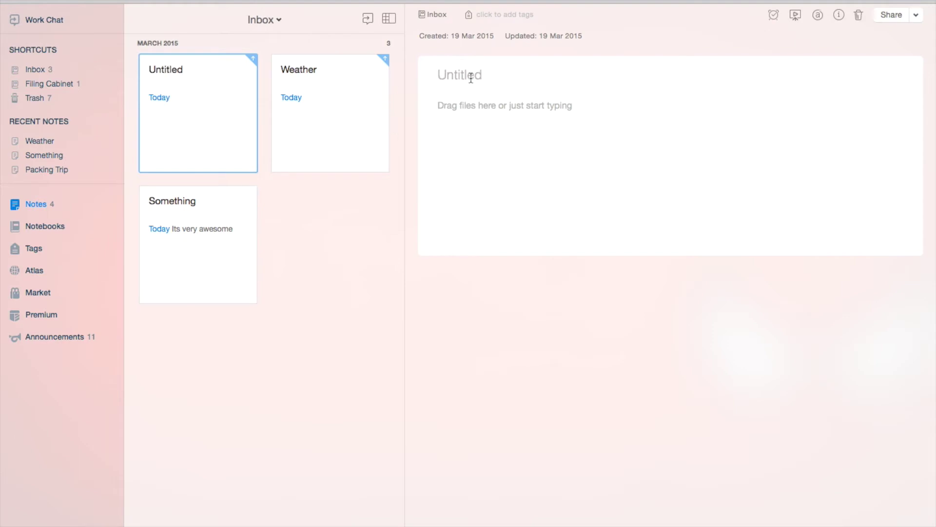
Step: Title the new note "Journal" and enter "a;skf;asgjn" as its body text
text(Journal)
key(Return)
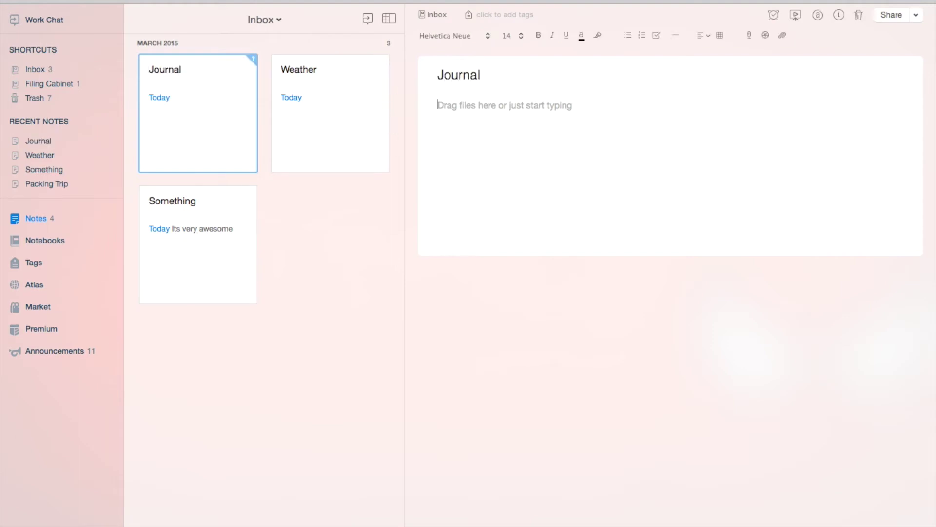
text(a;skf;asgjn)
key(Return)
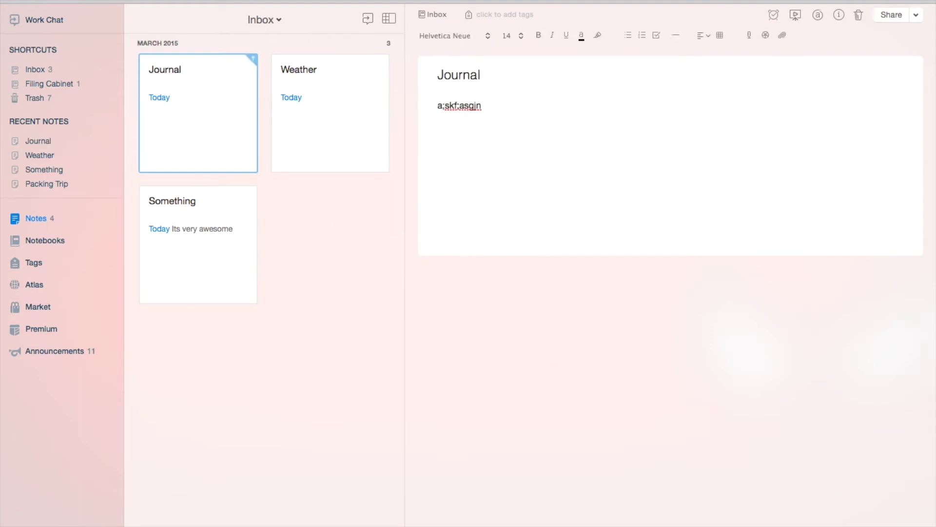
Step: Create another note in the Inbox titled "Plan for team building"
key(super+n)
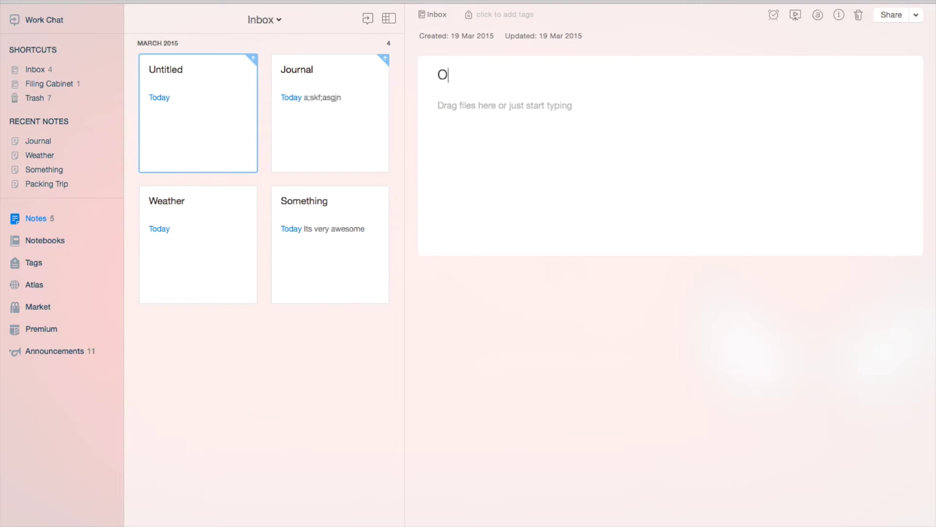
text(Plan for t)
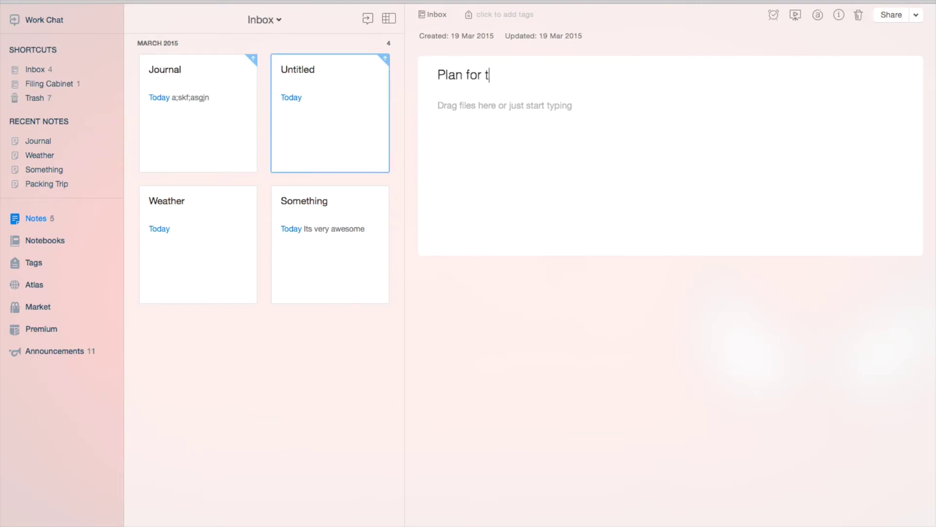
text(eam building)
key(Return)
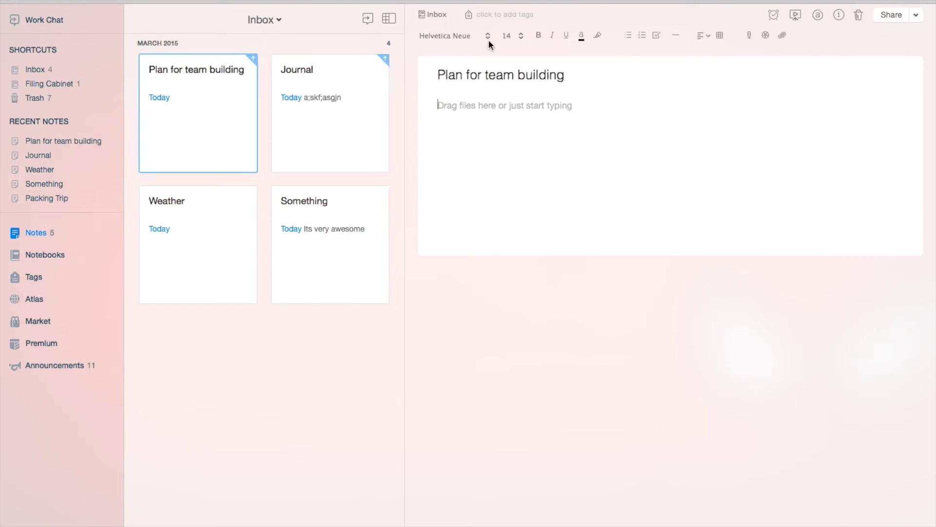
Step: Create another note in the Inbox titled "Pack list for overseas"
key(super+n)
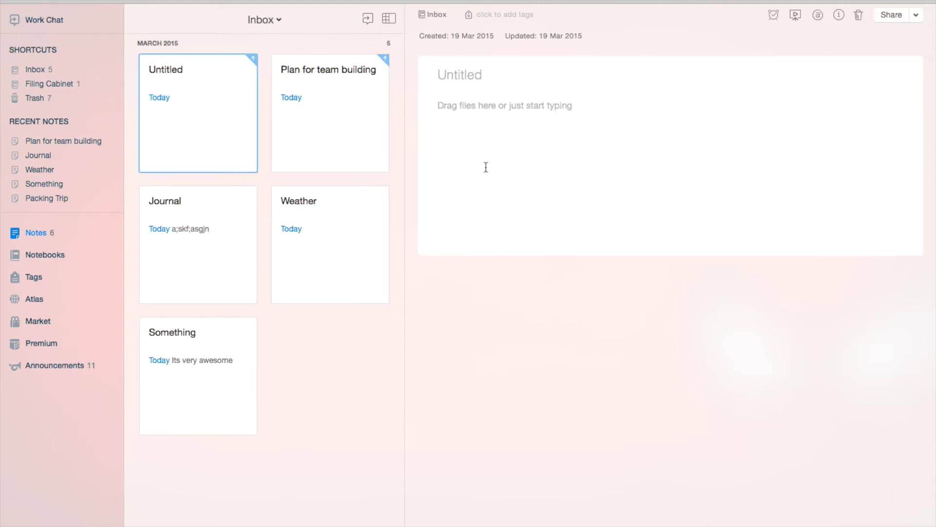
text(Pack lis)
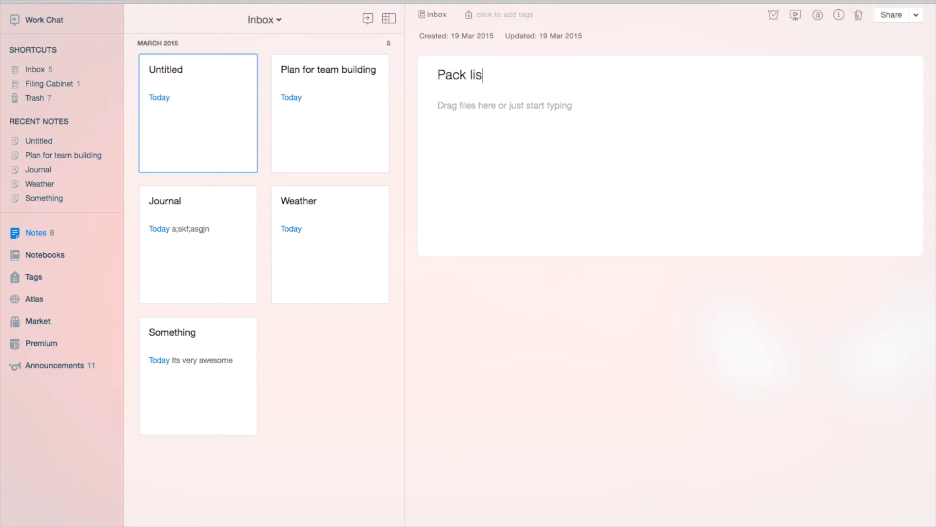
text(t for overseas)
key(Return)
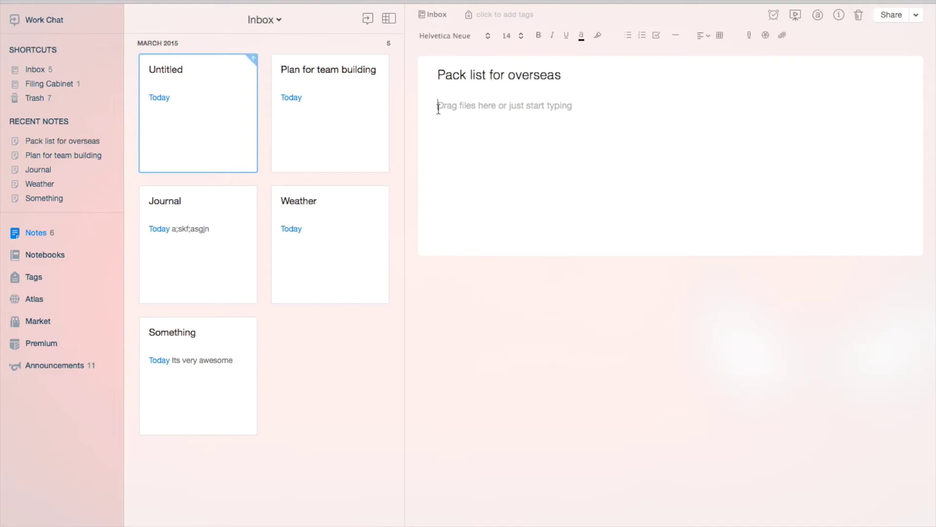
Step: Fill the note with a checkbox list: Shoes, Shirt, sdkjgn;sLDNASLDHN, SD;GKJNA;DFKHJN and A;SDKGJN;SDKHN
click(656, 35)
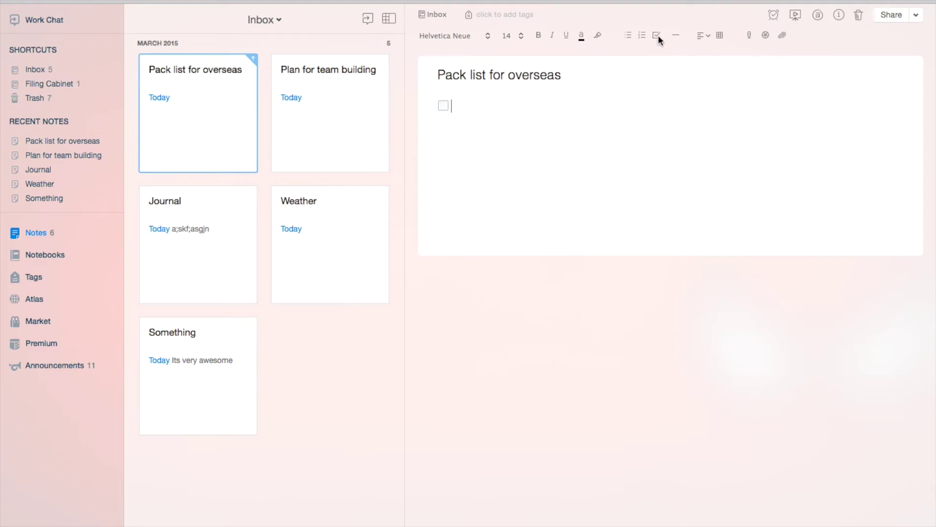
text(Shoes)
key(Return)
text(Shirt)
key(Return)
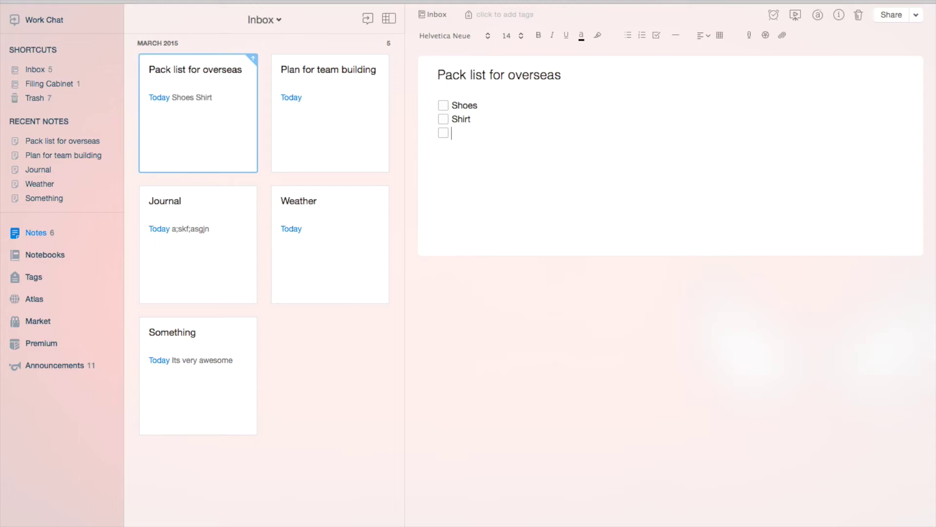
text(sdkjgn;sLDNASLDHN)
key(Return)
text(SD;GKJNA;DFKHJN)
key(Return)
text(A;SDKGJN;SDKHN)
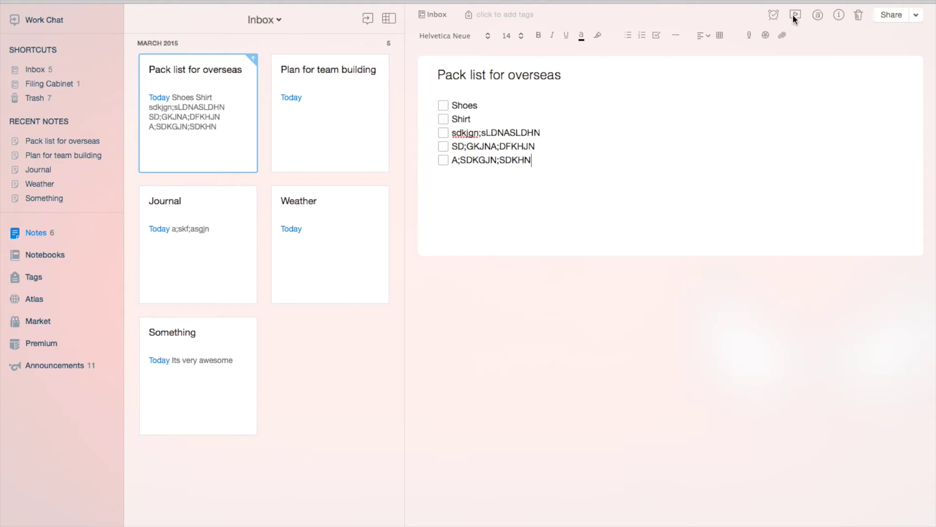
Step: Add a reminder to the pack list note, due in a week
click(773, 16)
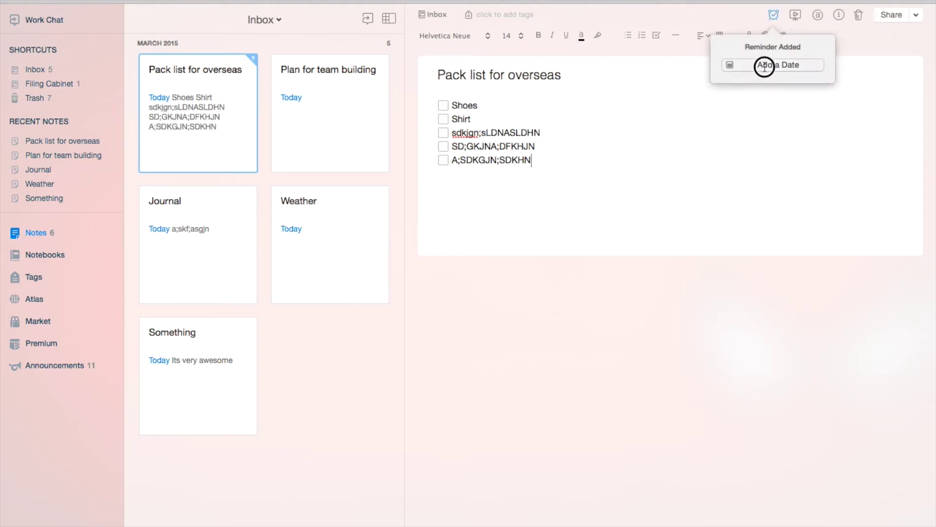
click(762, 65)
click(759, 80)
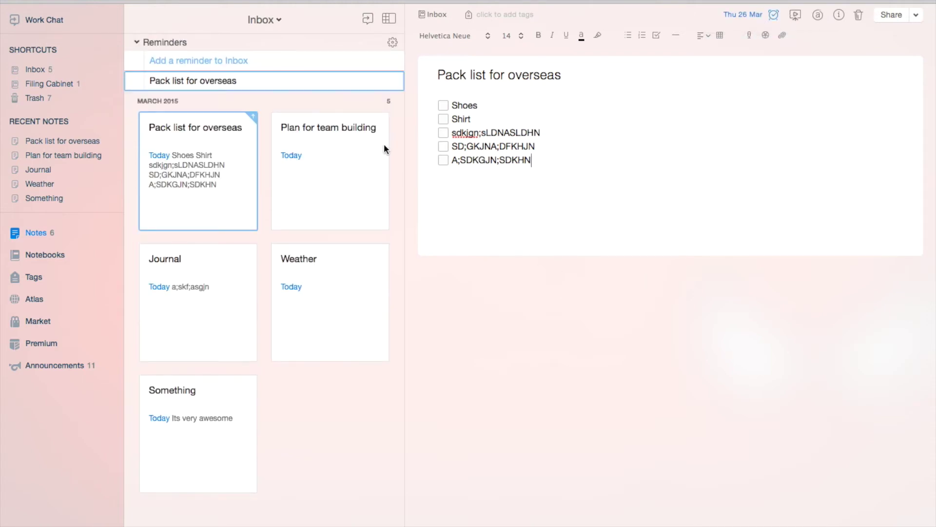
Step: Tag the pack list note with "Overseas trip", "Pack list" and "Check list"
click(500, 14)
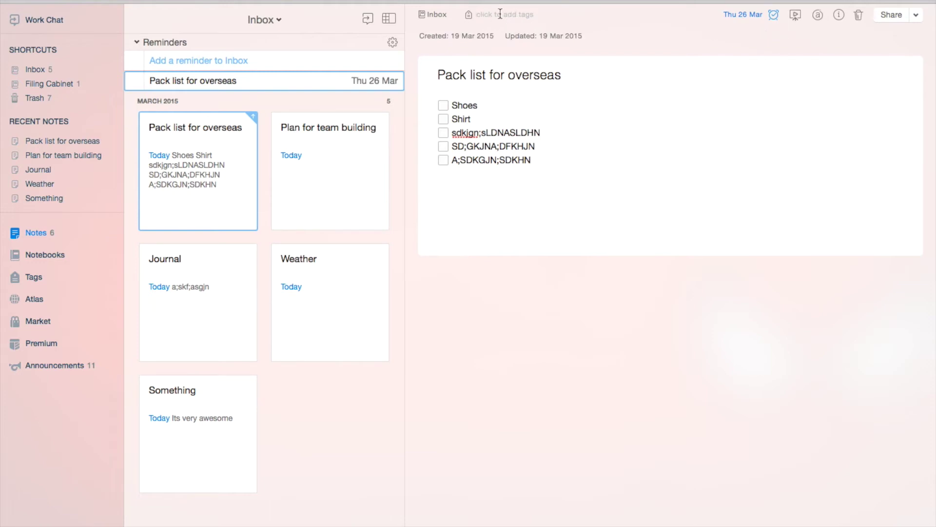
text(OVER)
key(BackSpace)
key(BackSpace)
key(BackSpace)
text(verseas trip)
key(Return)
text(Pack)
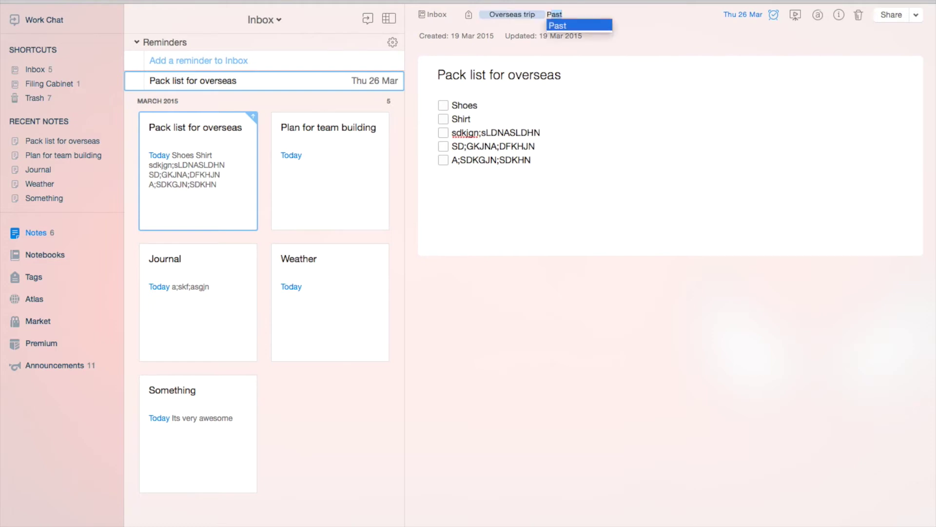
text( list)
key(Return)
text(Check list)
key(Return)
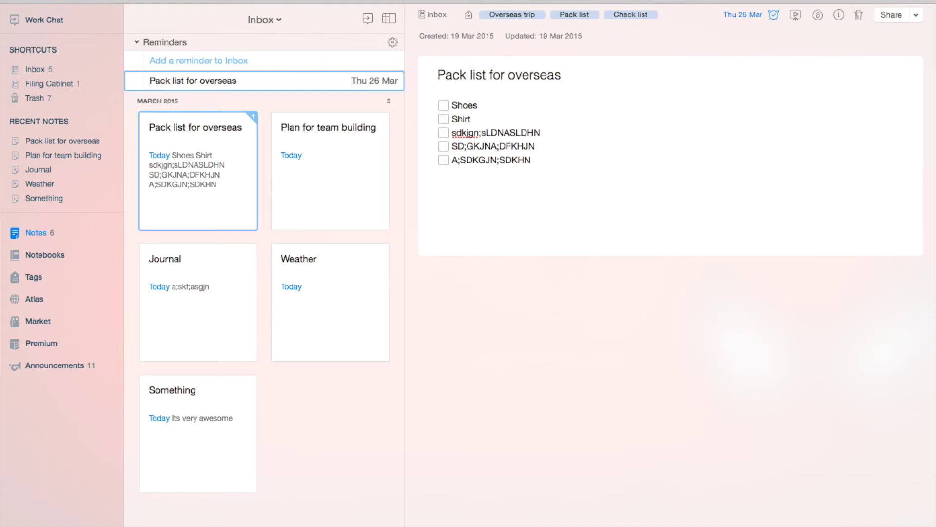
Step: Add the existing "November 2015" tag to the pack list note
text(March)
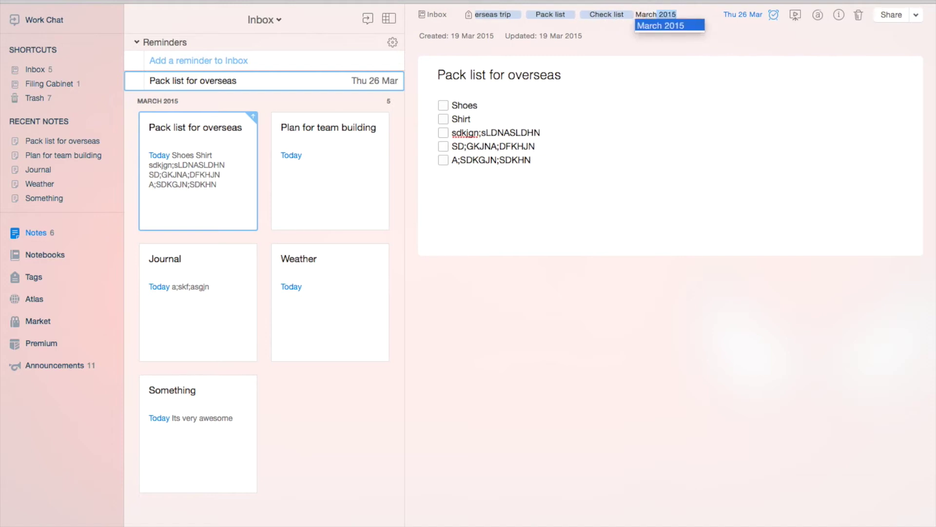
key(BackSpace)
key(BackSpace)
key(BackSpace)
key(BackSpace)
key(BackSpace)
text(November 201)
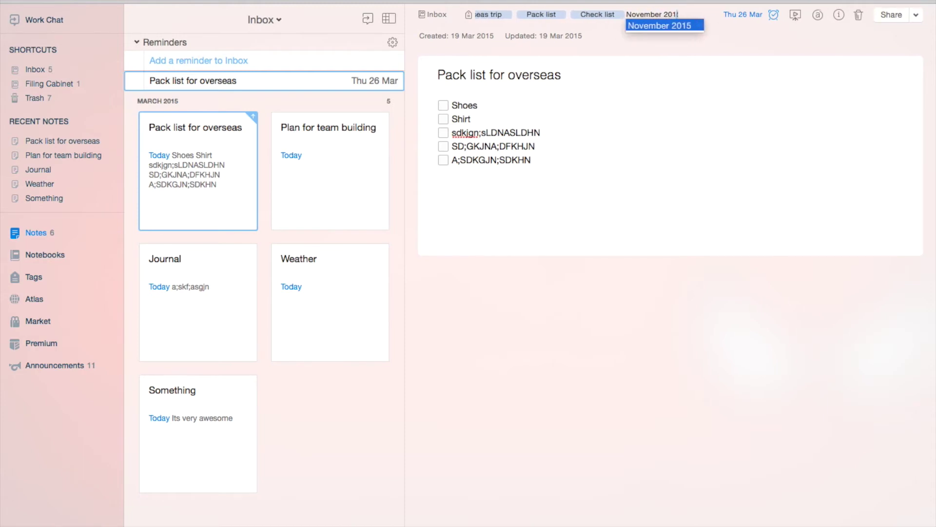
key(Return)
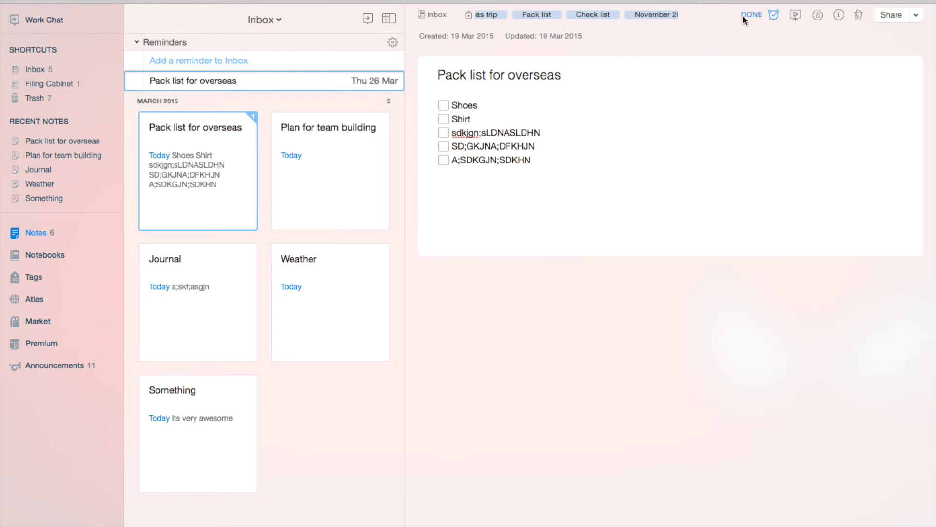
Step: Change the pack list note's reminder date to 21 October 2015
click(773, 15)
click(767, 64)
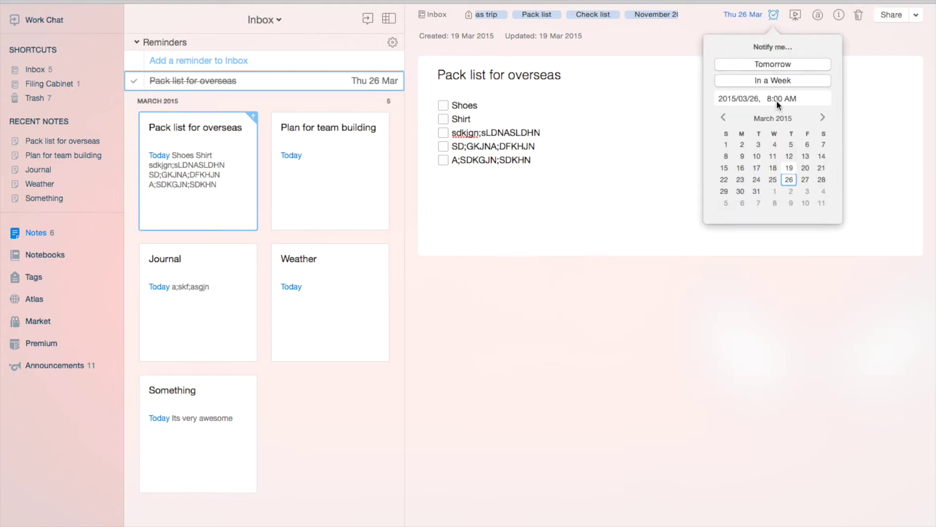
click(823, 119)
click(823, 119)
click(823, 119)
click(822, 119)
click(822, 119)
click(822, 118)
click(823, 118)
click(770, 179)
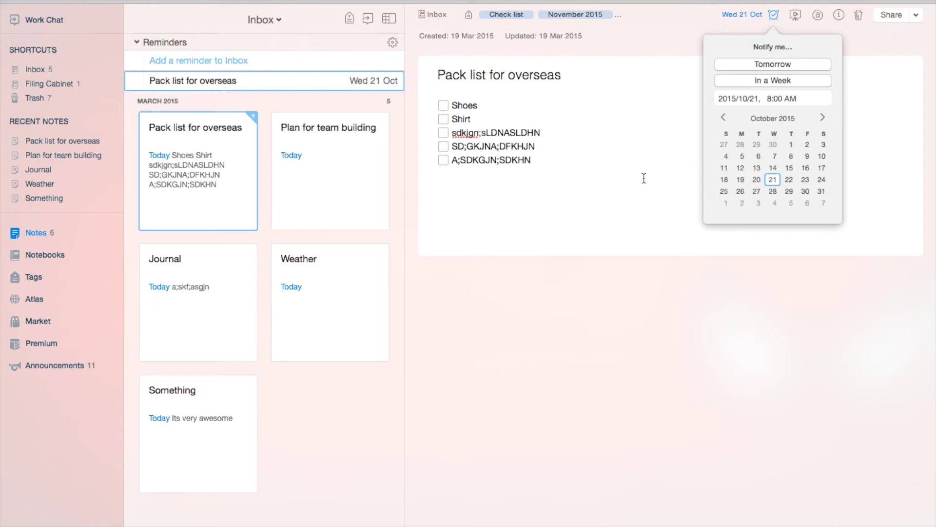
key(Escape)
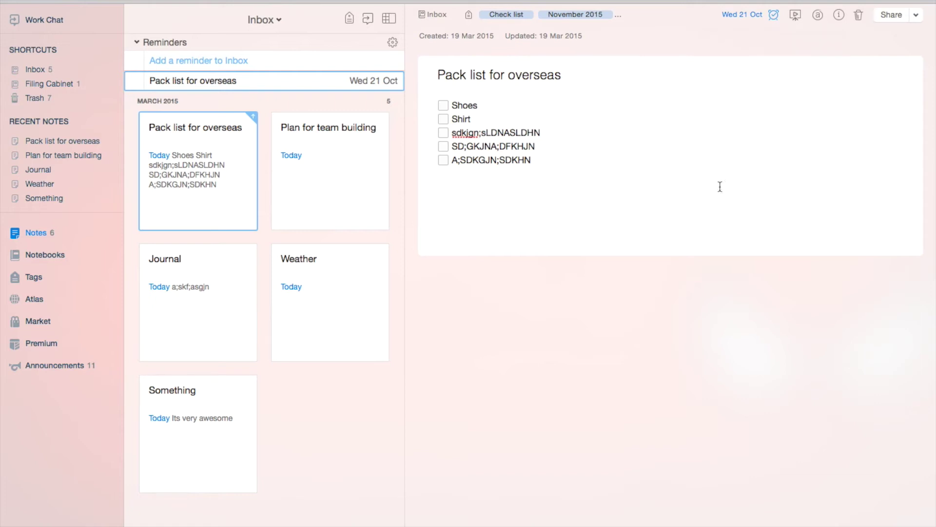
Step: Review all the tags assigned to the pack list note, including those hidden by the narrow tag bar
click(621, 18)
text(Pack list)
key(Return)
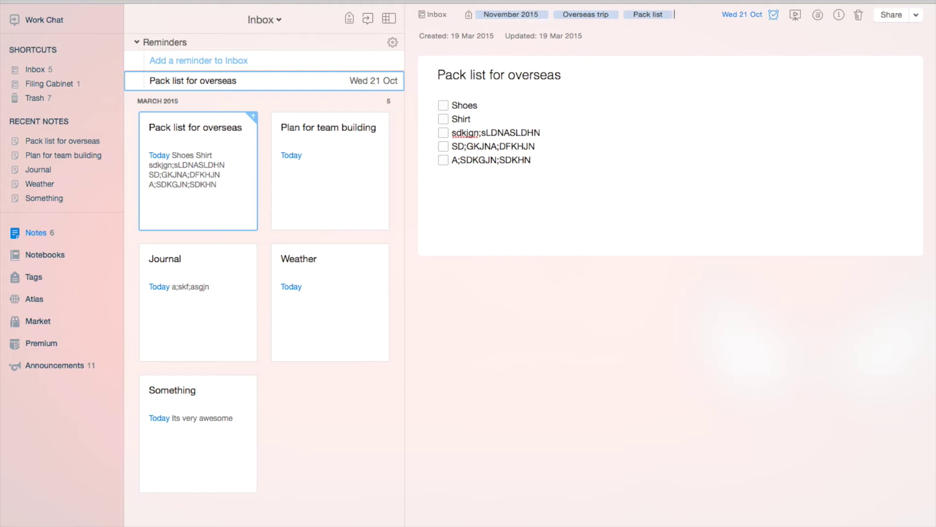
click(477, 14)
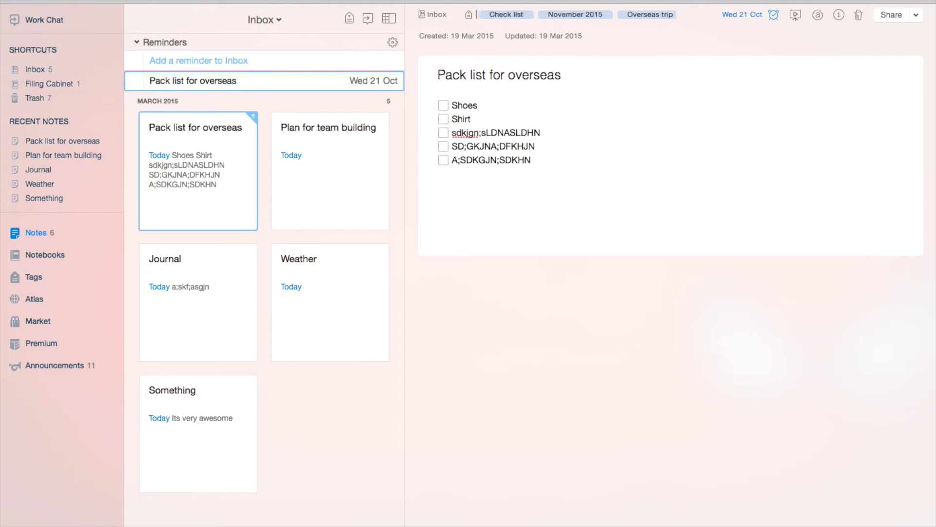
Step: Open the "Plan for team building" note and examine the existing tags that start with a period
click(380, 157)
click(479, 14)
text(.W)
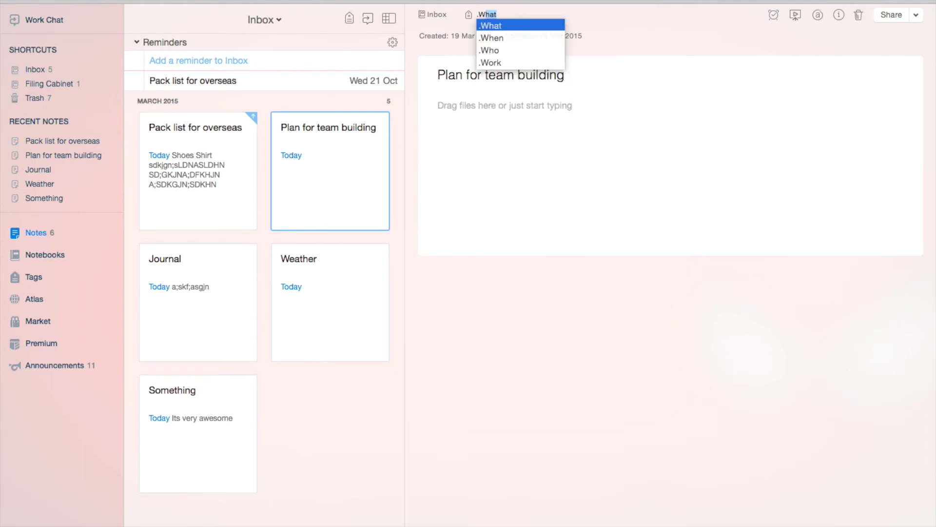
key(BackSpace)
key(BackSpace)
key(BackSpace)
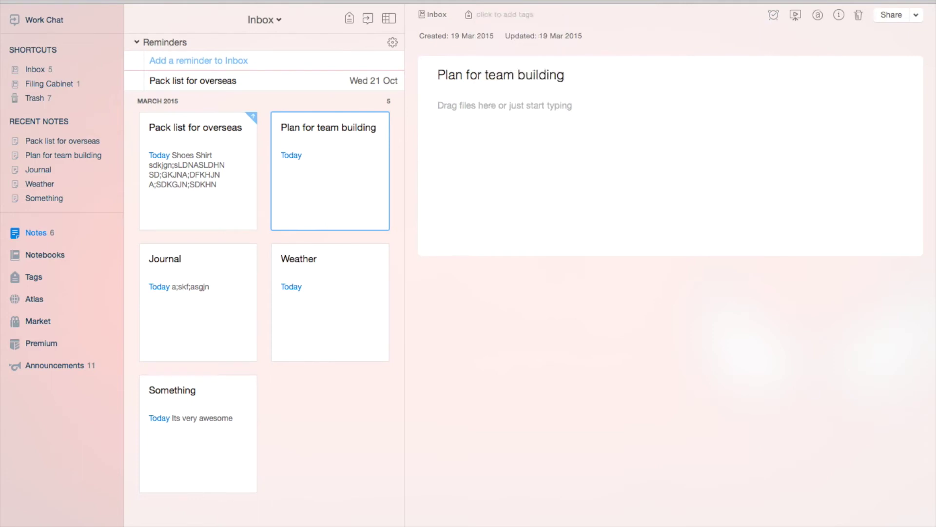
text(.)
key(Down)
key(Down)
key(Down)
key(Down)
key(Down)
key(Down)
key(Down)
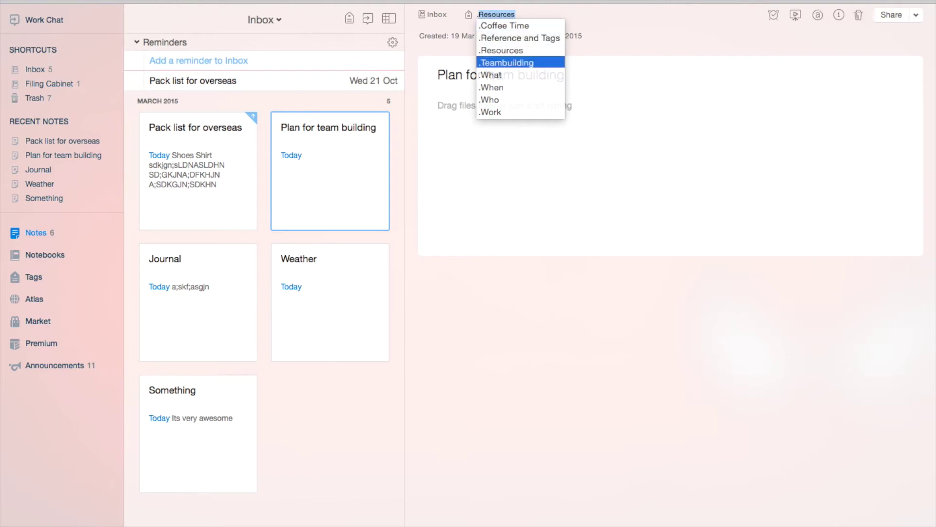
key(Up)
key(Up)
key(Up)
key(Up)
key(Up)
key(Up)
key(Up)
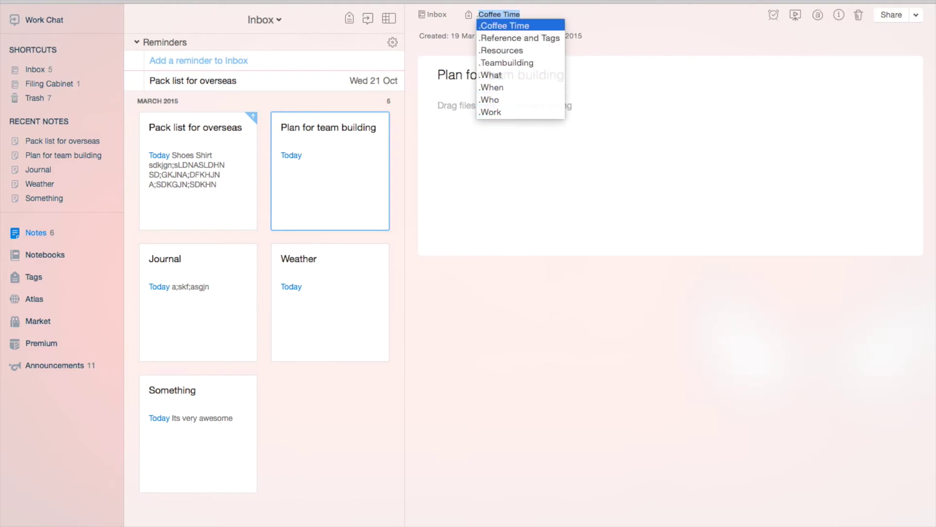
key(BackSpace)
key(BackSpace)
Step: Add the existing ".Work" tag to the team building note
text(.Work)
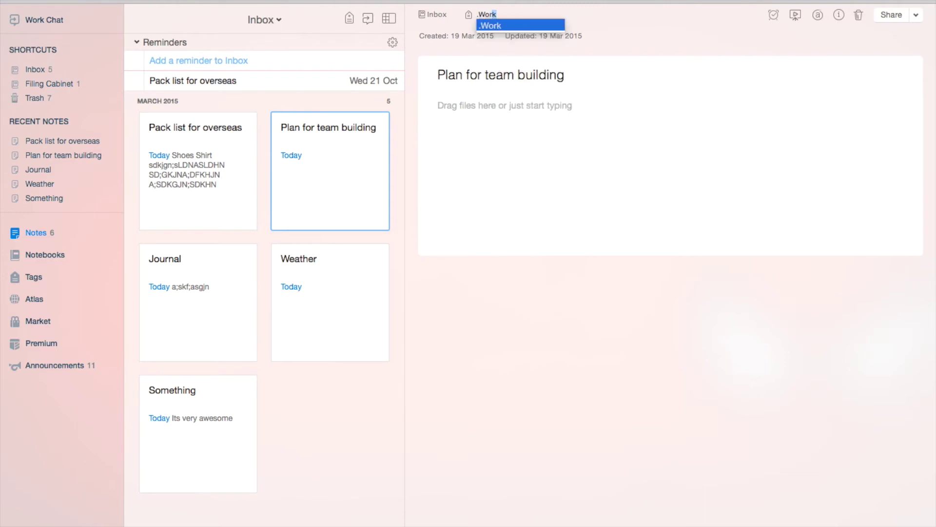
key(BackSpace)
text(k)
key(Return)
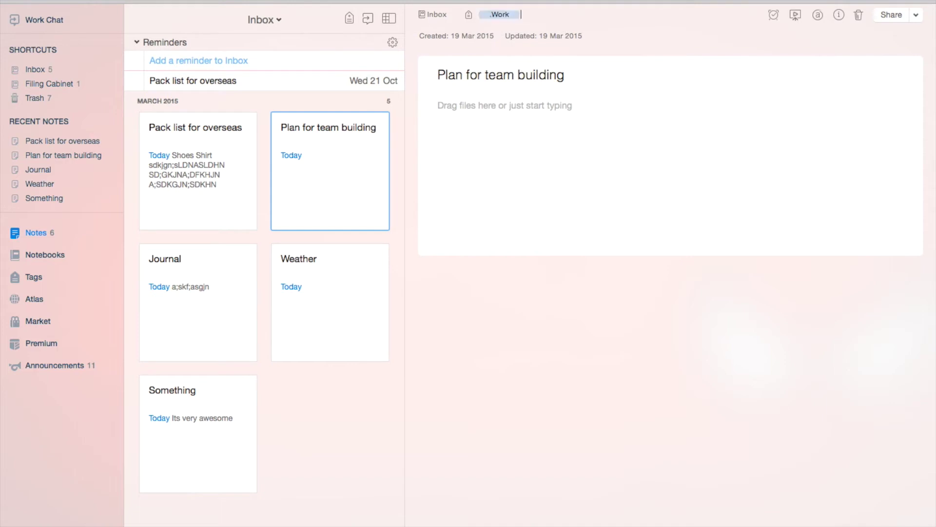
Step: Add the existing ".Teambuilding" tag to the team building note
text(Team)
key(BackSpace)
key(BackSpace)
key(BackSpace)
key(BackSpace)
text(.T)
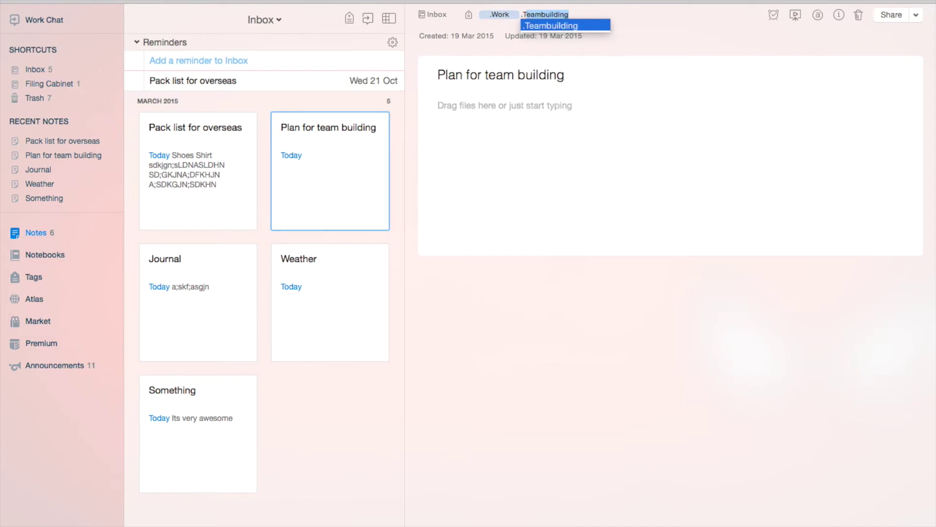
text(eambuildin)
key(Return)
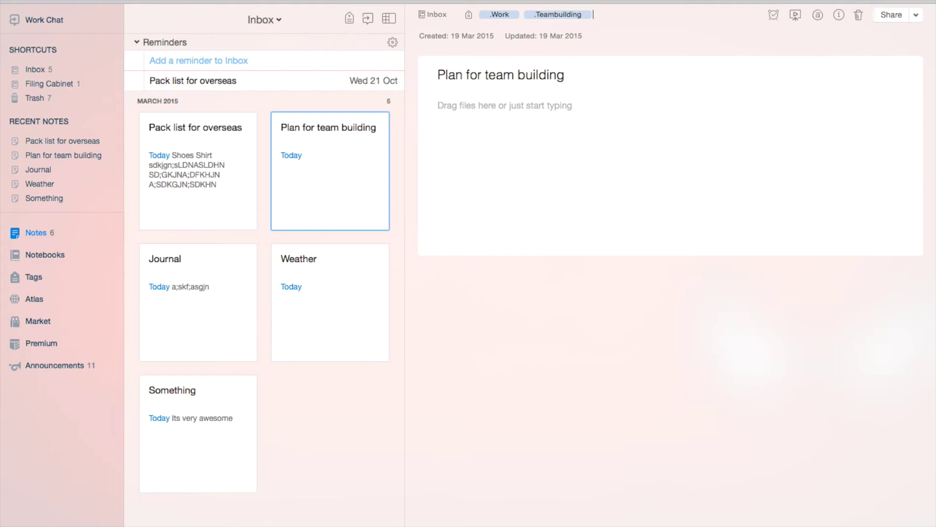
Step: Add the existing ".Resources" tag to the team building note
text(.Coffee Time)
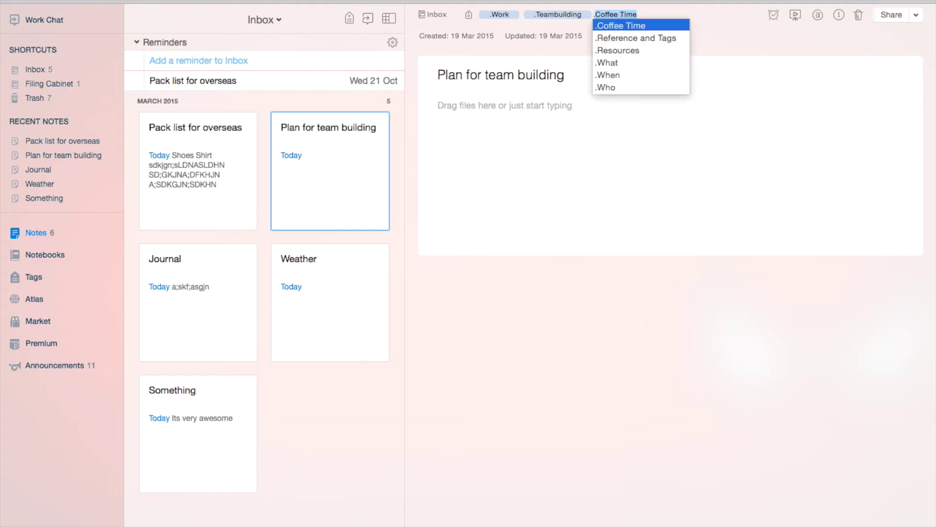
key(Down)
text(R)
key(Down)
key(Return)
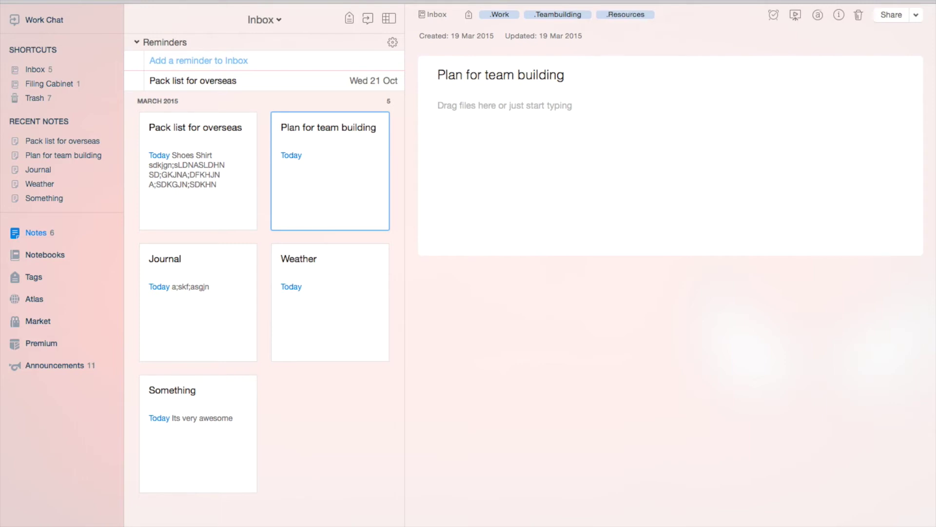
Step: Enter "ajsdglakbsdgkaj" as the body text of the team building note
click(509, 99)
text(ajsdgjaksdcdgka)
key(Return)
Step: Add the tags "19 April 2015", "April 2015" and "2015" to the Journal note
click(162, 286)
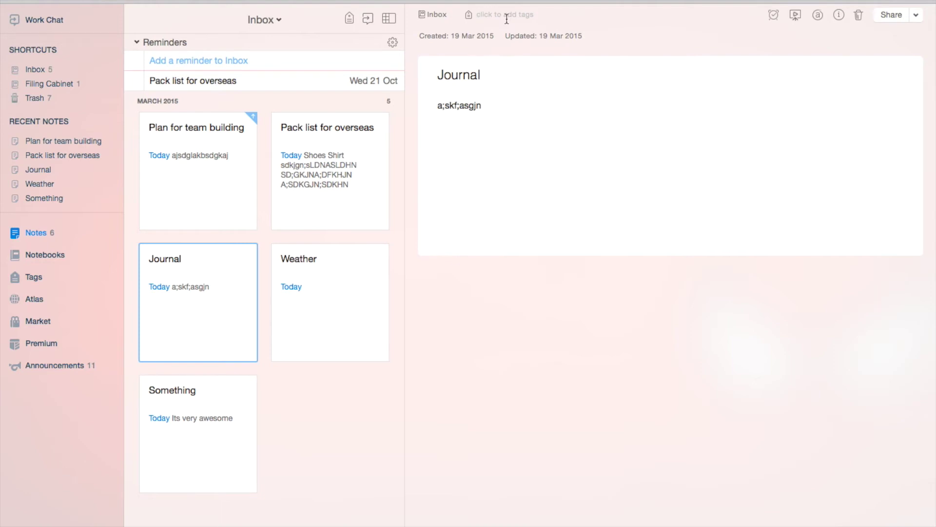
text(19 April 2015)
key(Return)
text(April 2015)
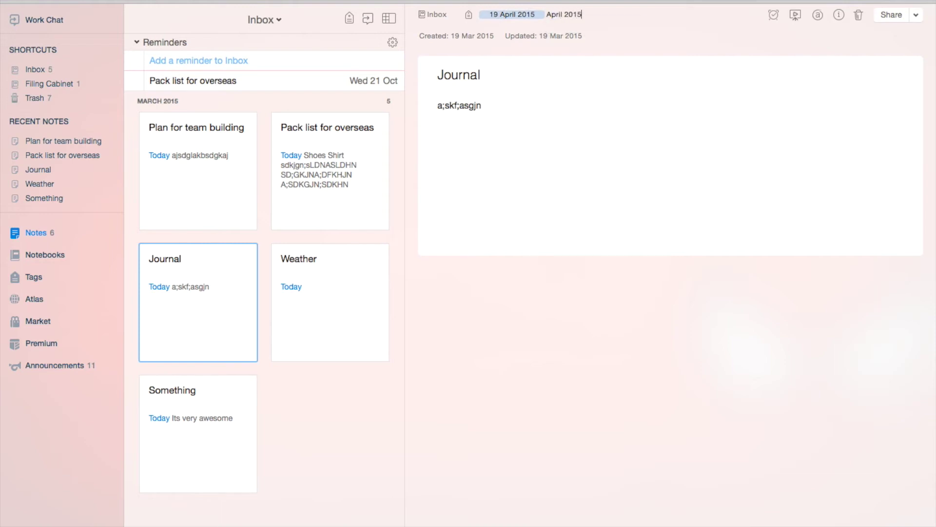
key(Return)
text(2015 2015)
key(Return)
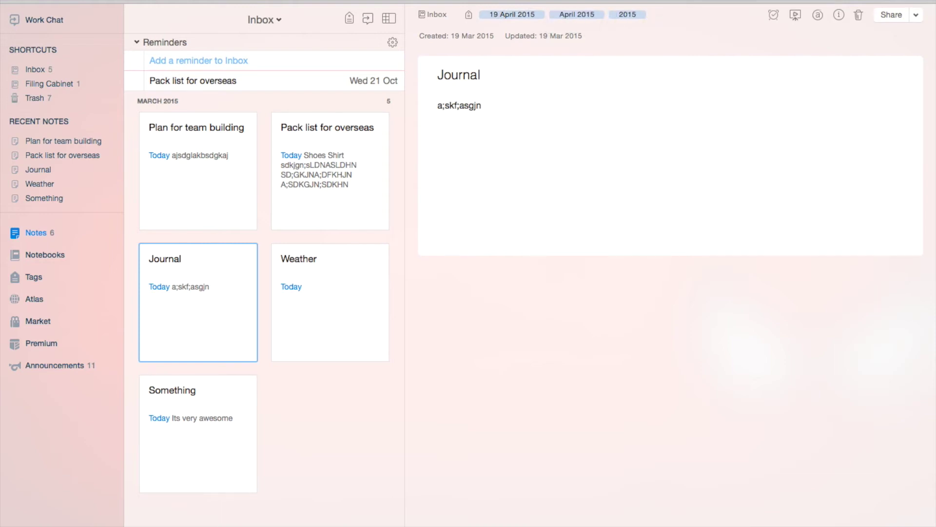
click(511, 15)
click(575, 15)
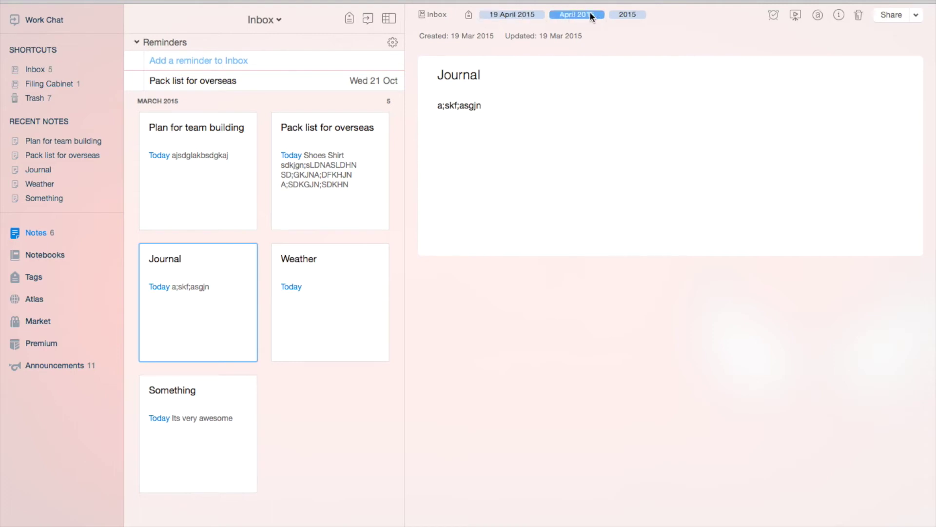
click(628, 14)
click(458, 157)
Step: Delete the empty Weather note from the Inbox
click(328, 308)
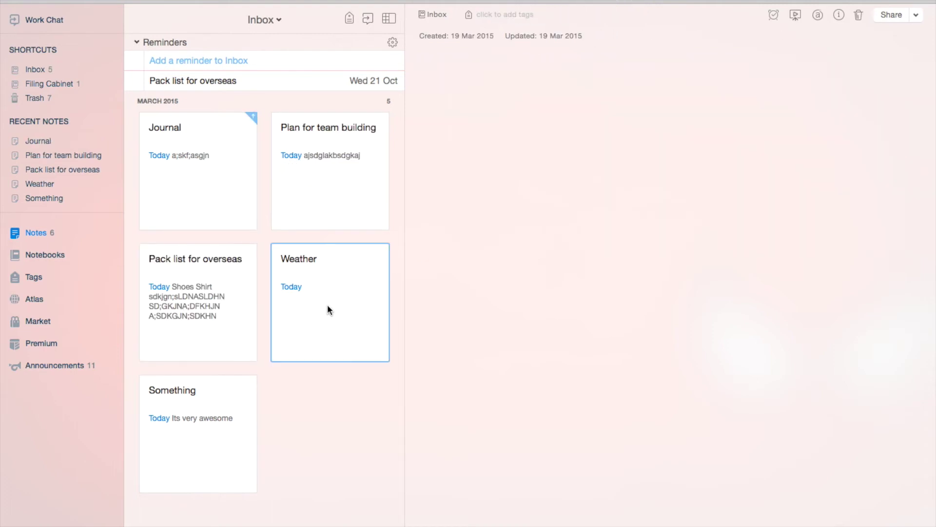
key(BackSpace)
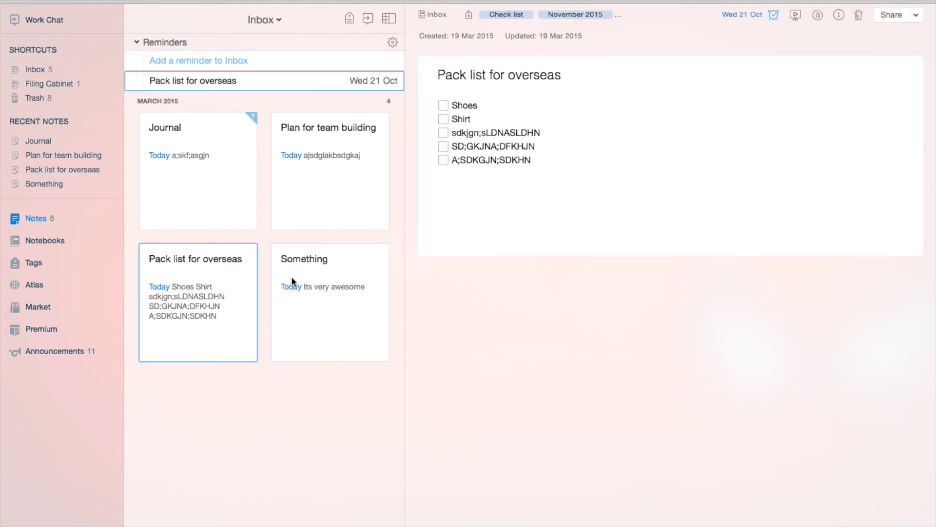
Step: Add the existing ".Journal" tag to the note titled "Something"
click(333, 293)
click(508, 14)
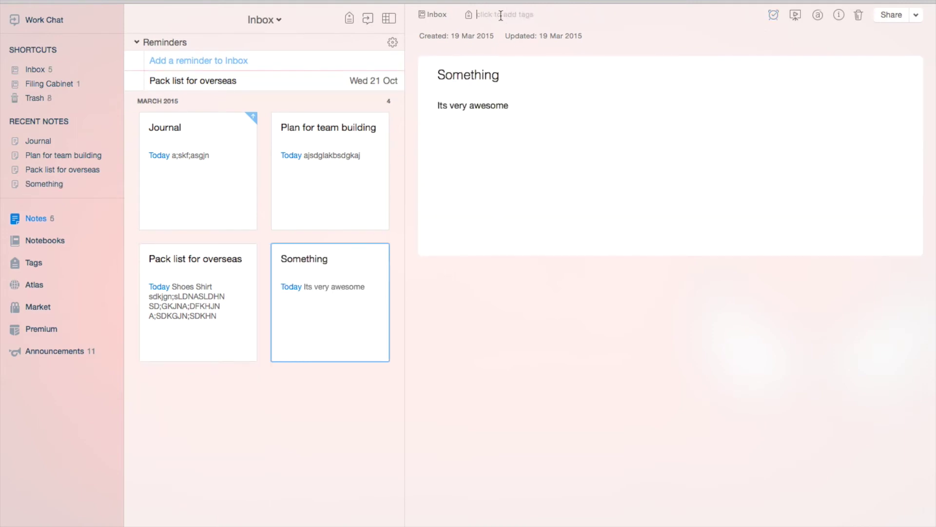
text(Journal)
key(Return)
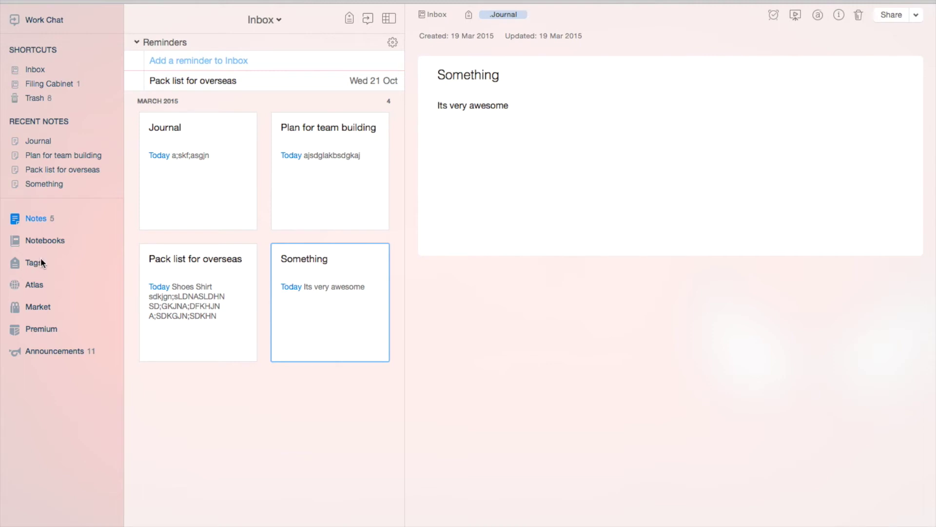
Step: Look through the Inbox notes and check the tags on each one
click(343, 176)
click(335, 298)
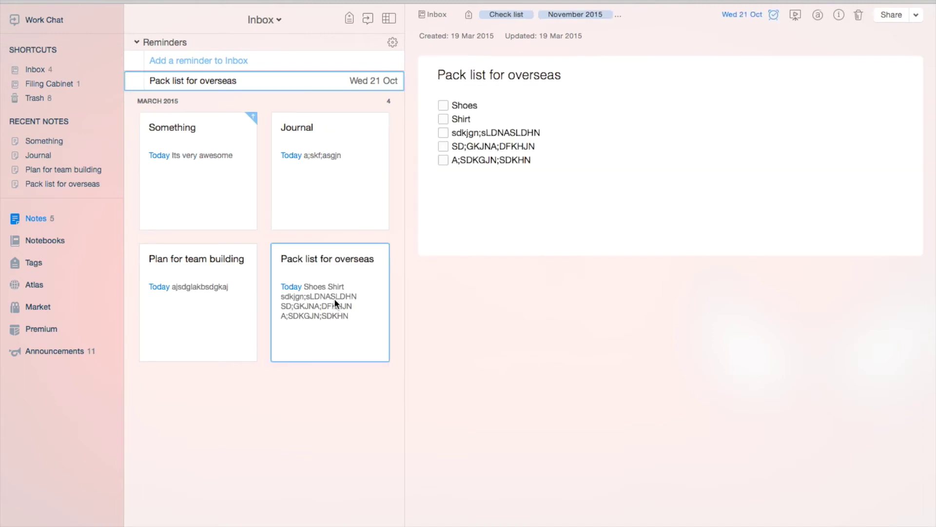
click(228, 297)
click(236, 189)
click(348, 169)
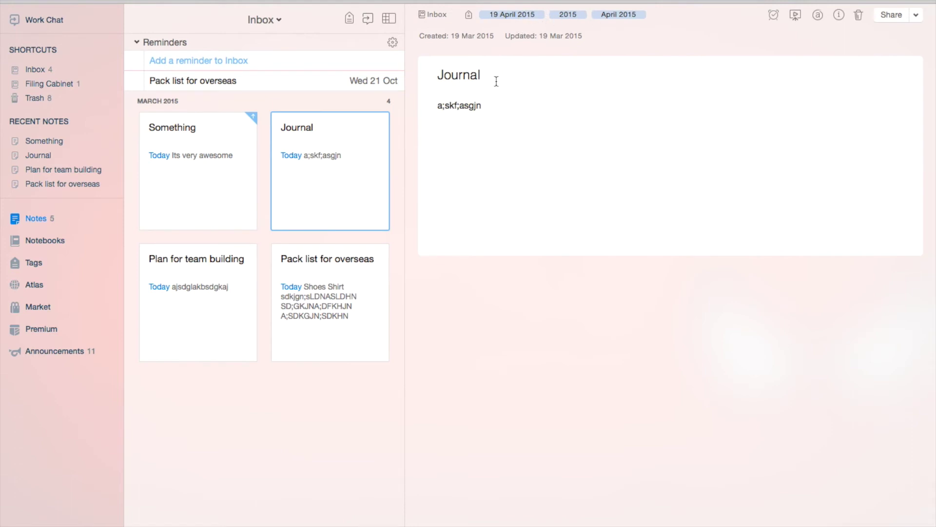
click(202, 192)
click(201, 273)
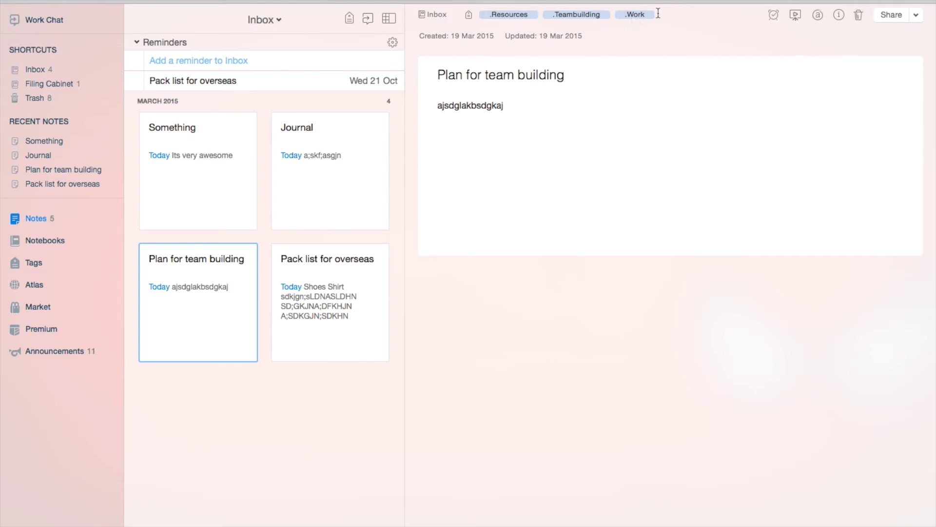
Step: Search all notes for "team building"
key(super+alt+f)
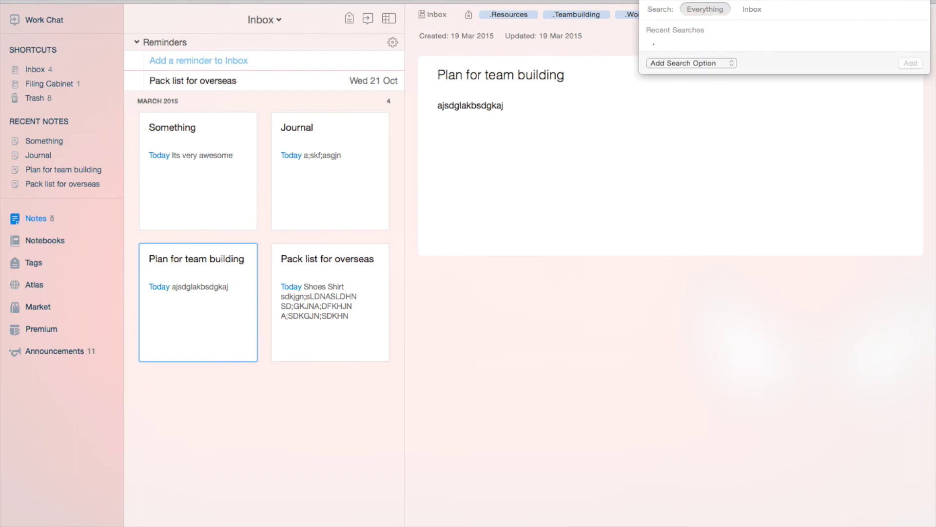
text(team building)
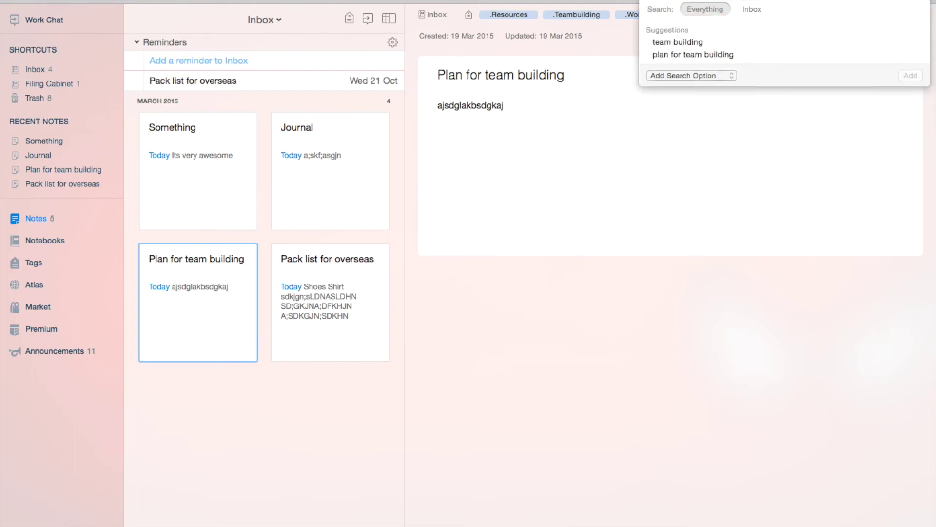
key(Return)
key(Down)
key(Return)
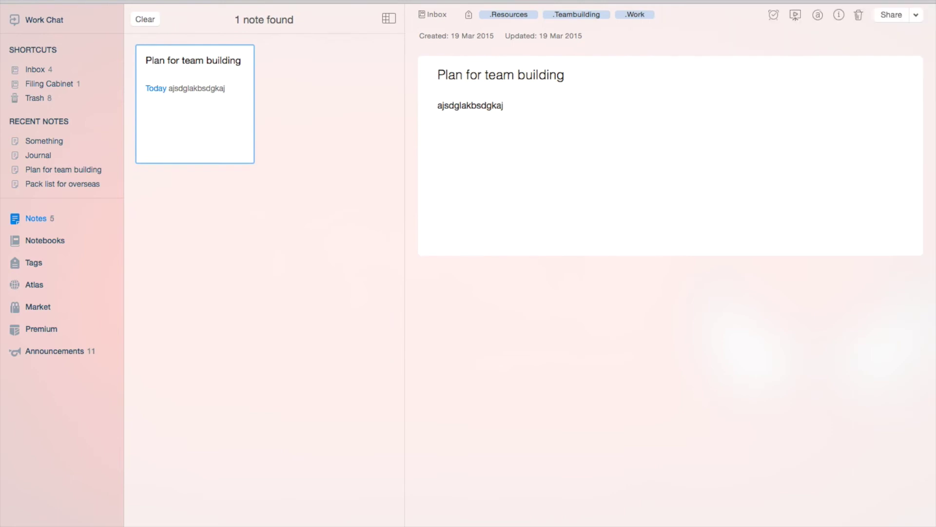
Step: Search all notes by a dot-prefixed tag, using the first suggestion for ".t", and return to the Inbox
key(super+alt+f)
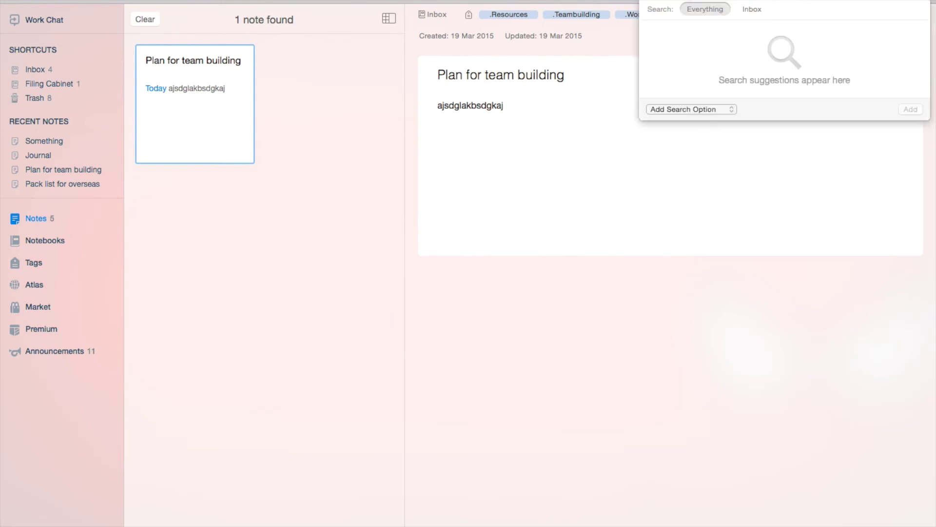
key(BackSpace)
text(.t)
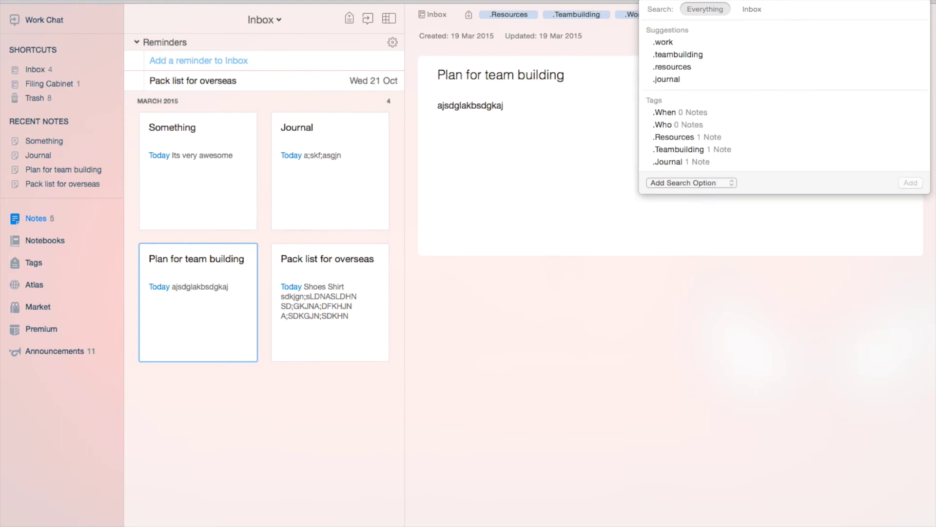
click(677, 42)
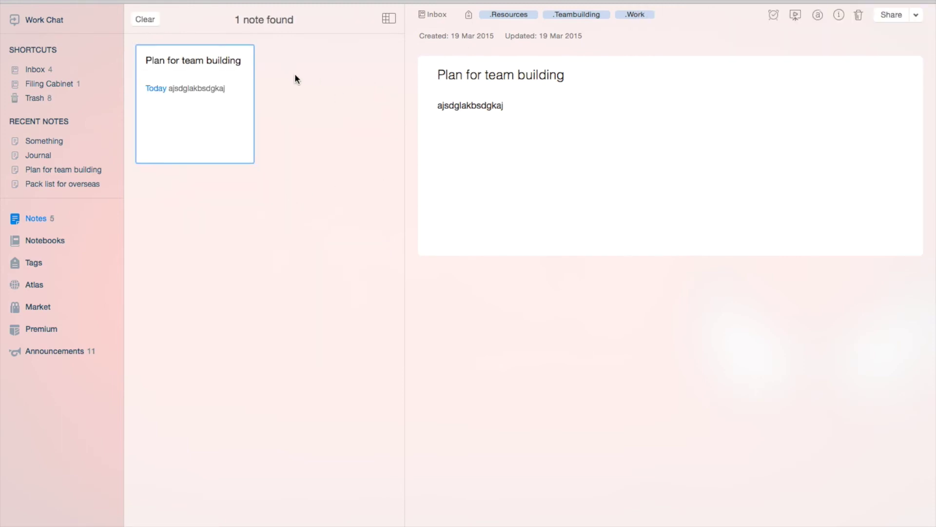
click(36, 71)
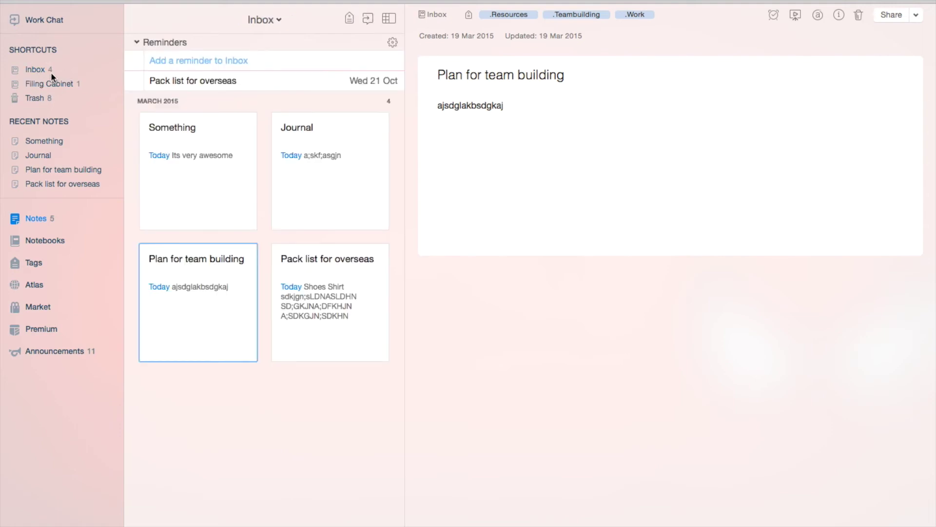
Step: In the tag list, nest the ".Journal" tag under ".What"
click(39, 259)
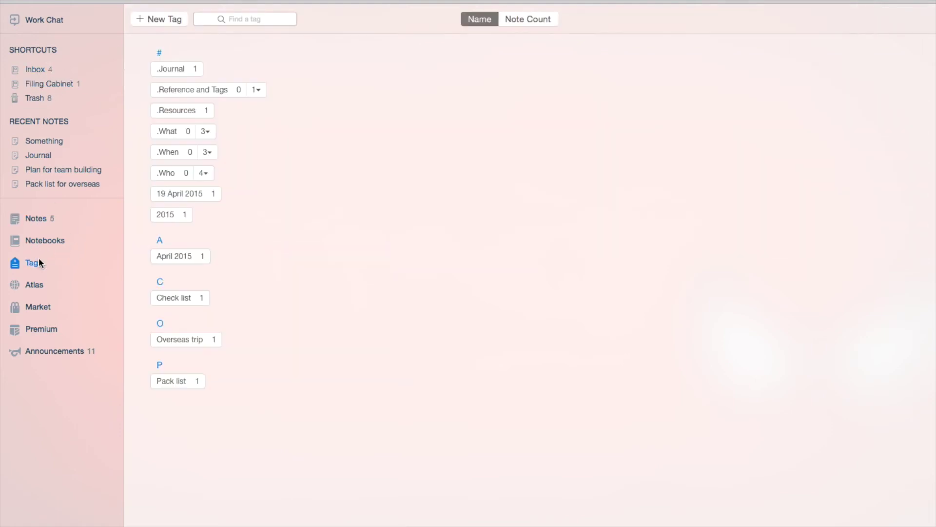
click(186, 258)
click(257, 67)
click(174, 68)
drag(182, 131, 183, 132)
click(208, 110)
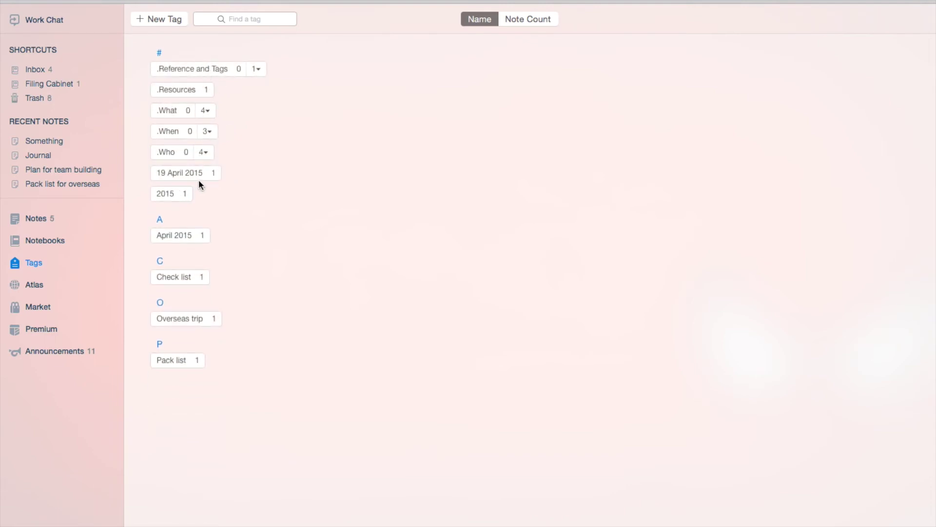
Step: Nest the date tags as "19 April 2015" under "April 2015" under "2015", place "2015" under ".When", and collapse the ".When" group
drag(179, 233, 209, 212)
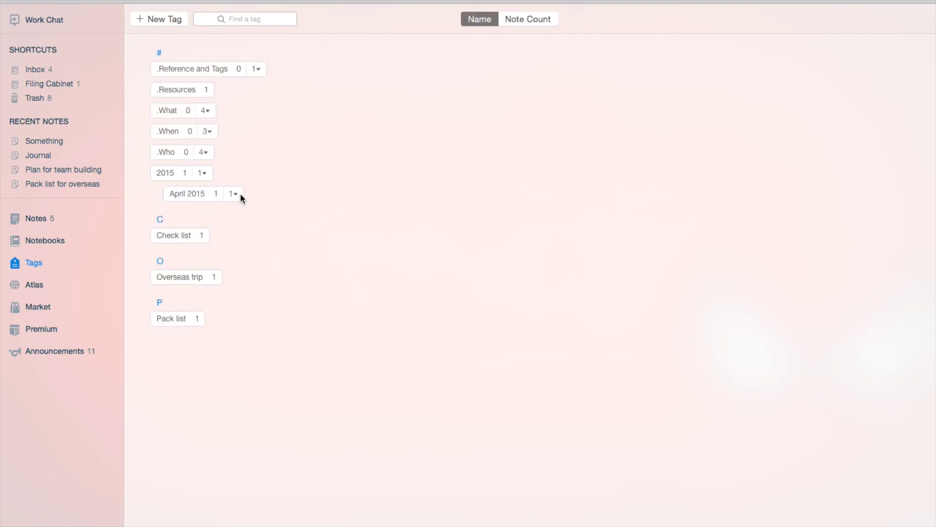
click(239, 194)
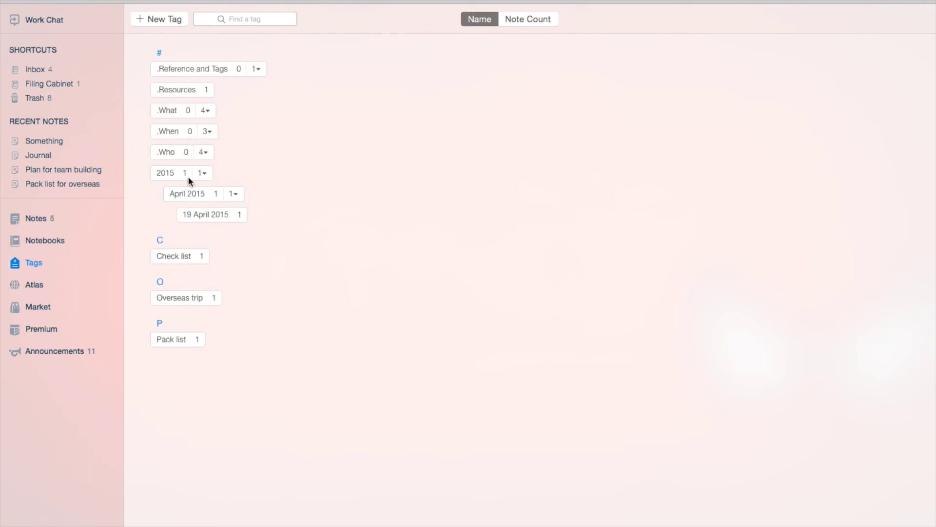
drag(174, 172, 203, 133)
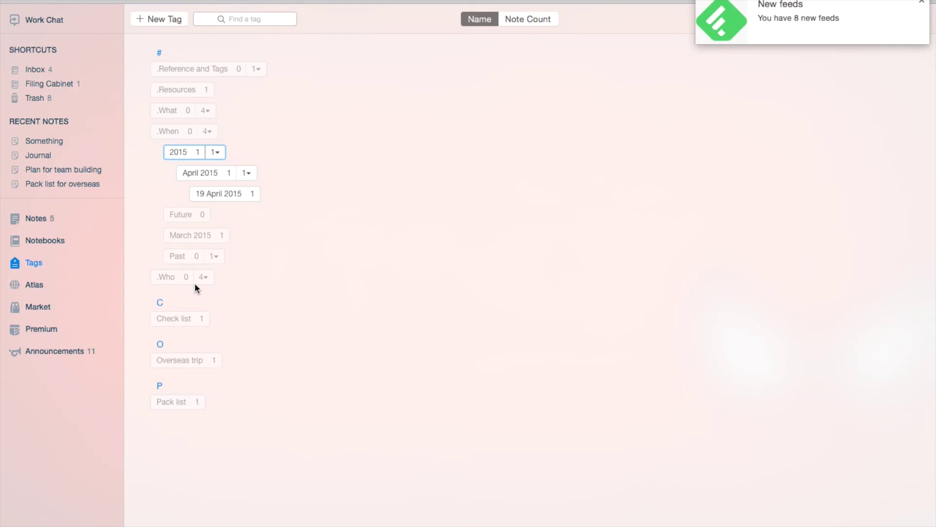
click(924, 1)
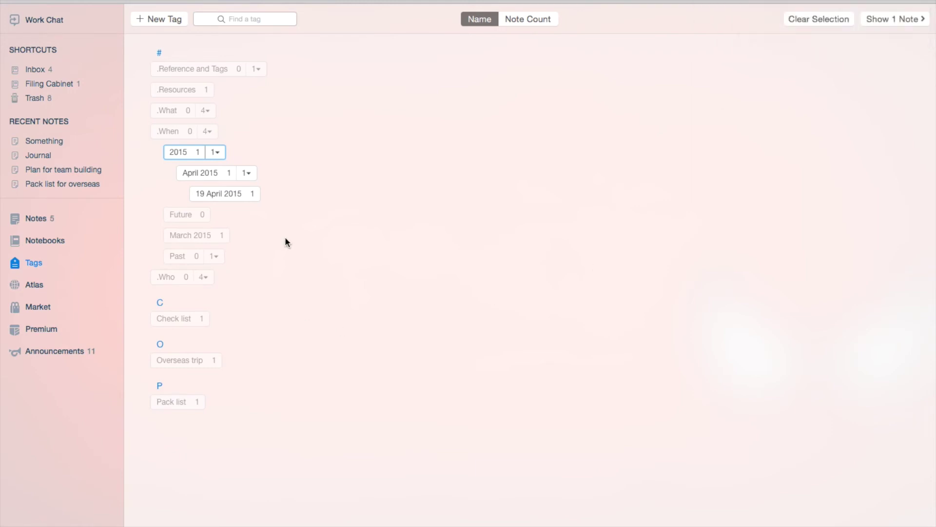
click(215, 152)
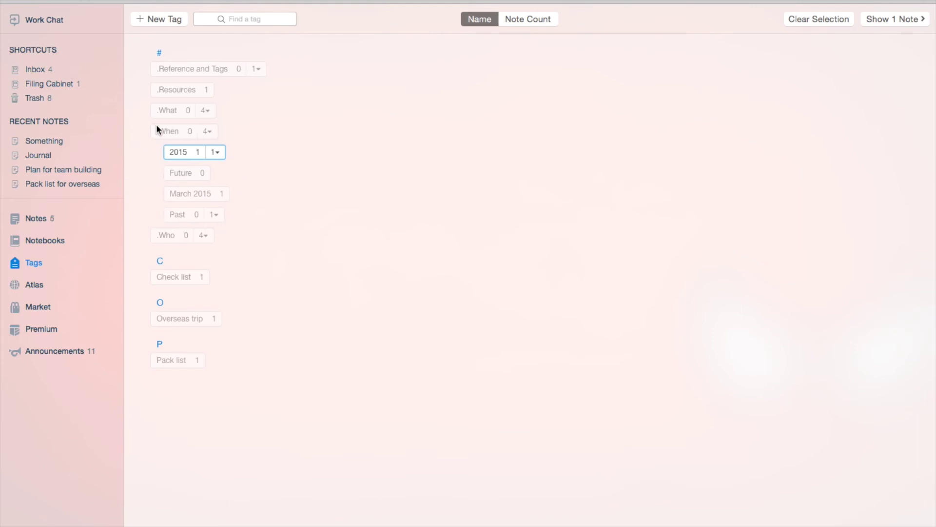
click(213, 131)
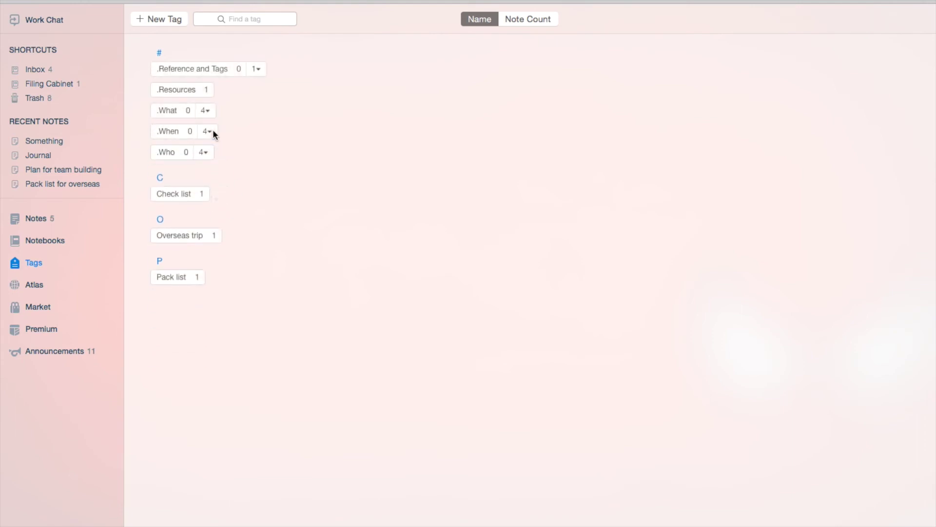
Step: Nest the "Check list", "Overseas trip" and "Pack list" tags under ".Reference and Tags" and collapse that group
drag(179, 191, 185, 68)
drag(193, 237, 197, 72)
drag(185, 256, 213, 64)
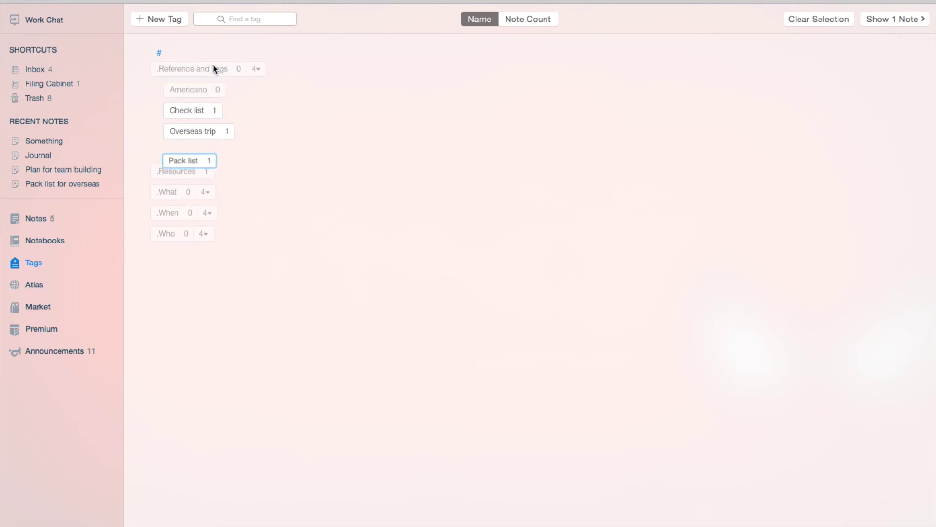
click(255, 69)
Step: Review the Inbox notes and move all four of them to the Filing Cabinet notebook
click(46, 69)
click(183, 178)
click(331, 171)
click(322, 273)
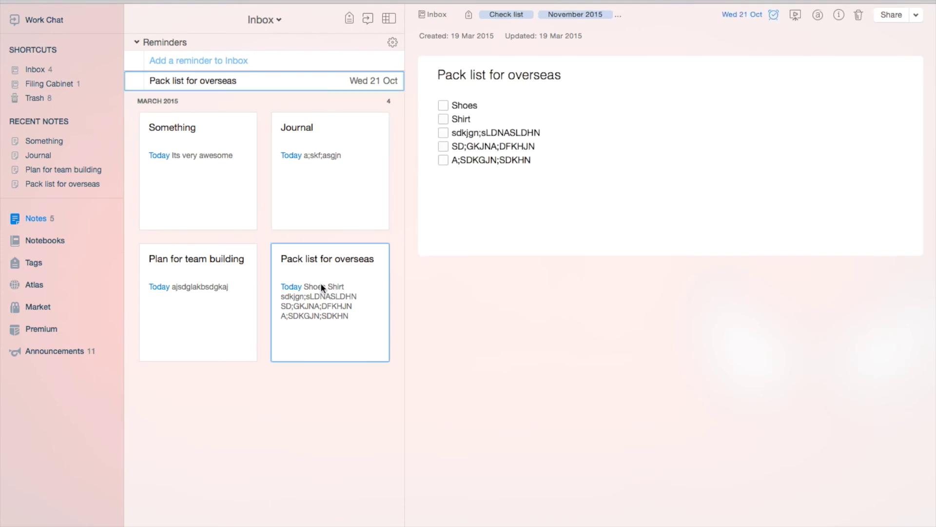
click(236, 293)
click(209, 175)
shift+click(353, 291)
drag(191, 146, 62, 84)
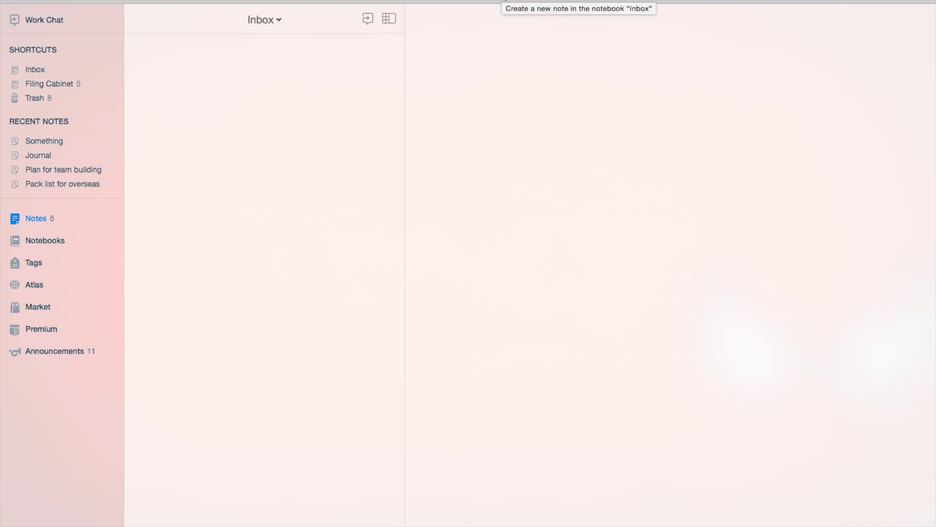
Step: Create a blank note in the Inbox and delete it
click(503, 1)
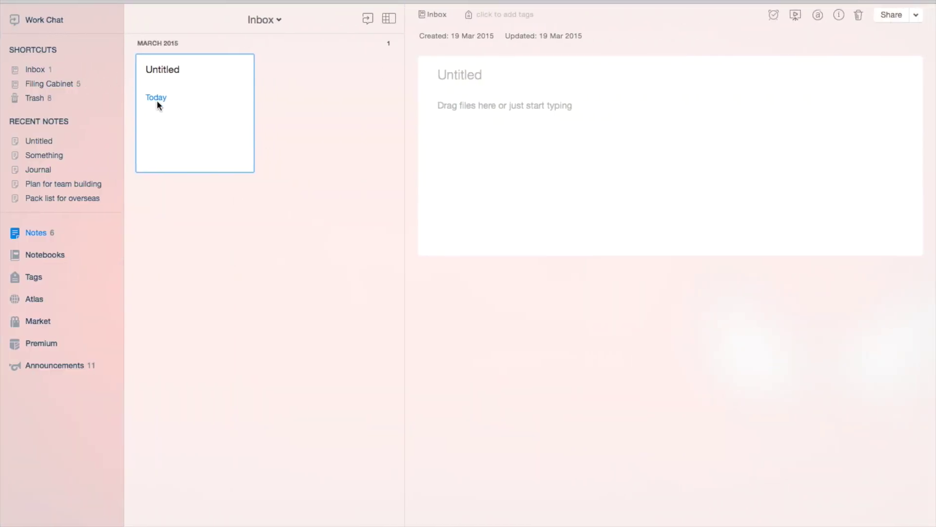
key(BackSpace)
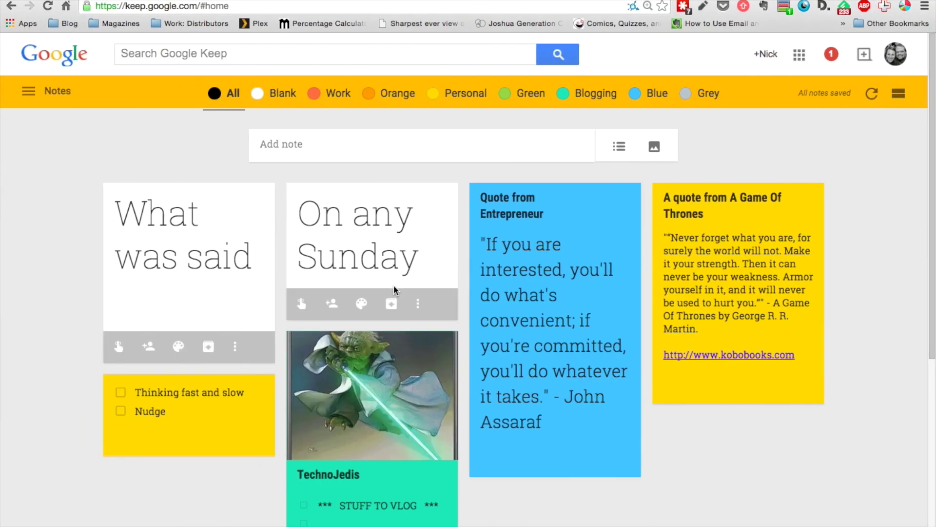
Step: Switch to the phone's Evernote camera view, accept the captured brochure page, and save it as a note
key(ctrl+Left)
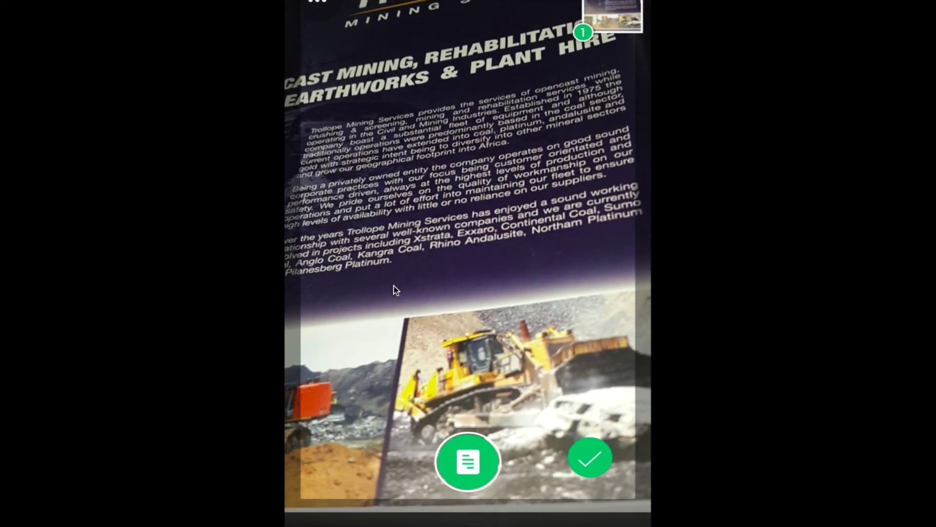
click(596, 460)
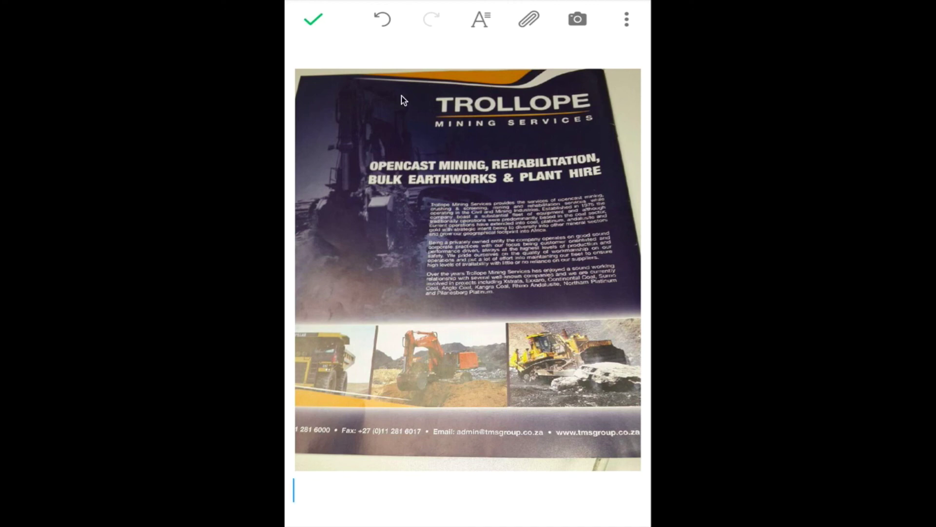
click(311, 22)
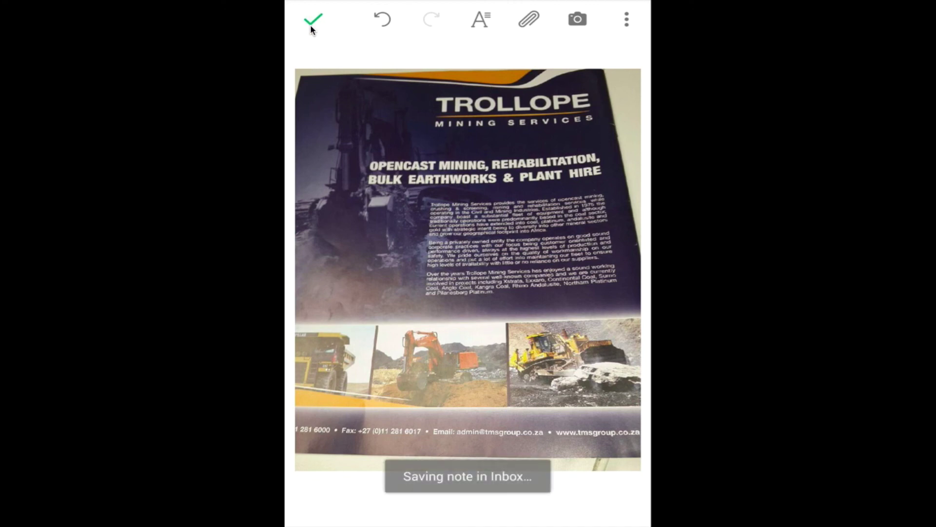